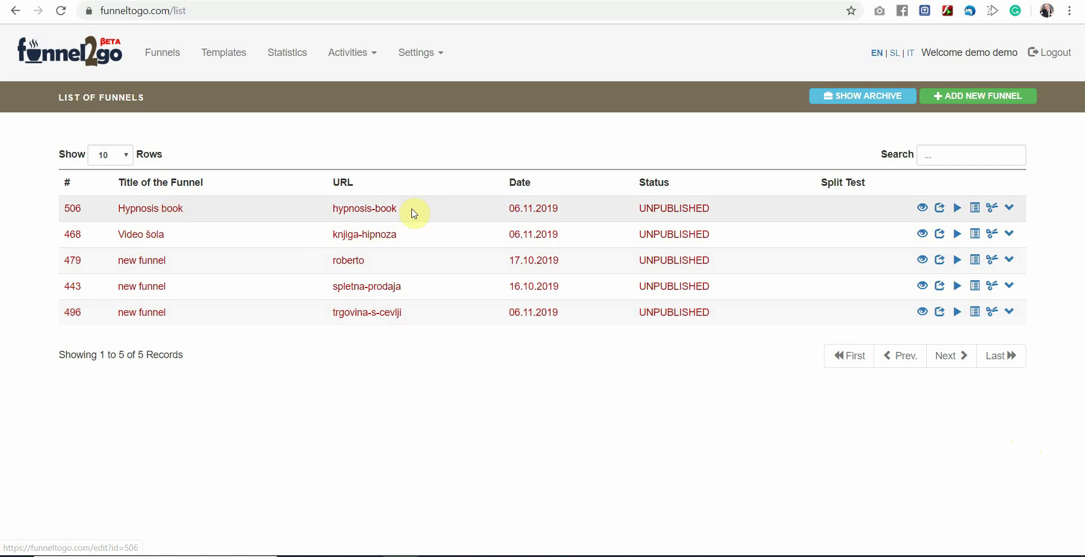
Open the Hypnosis book funnel and examine its KNJIGA page from the logo header down to the form, e-book button and footer.
{"action": "left_click", "coordinate": [374, 214]}
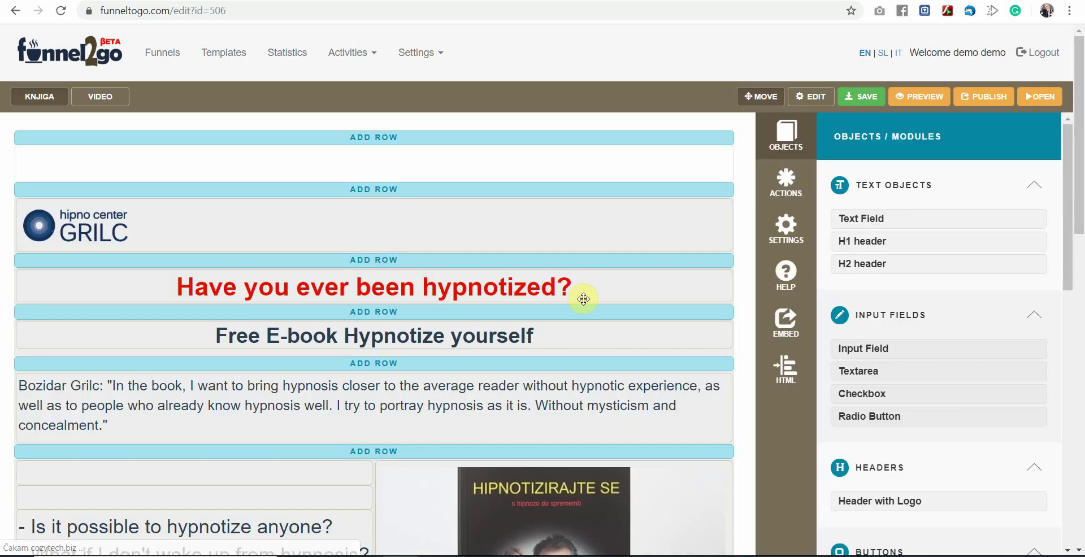
{"action": "scroll", "coordinate": [631, 264], "scroll_direction": "down", "scroll_amount": 1}
{"action": "scroll", "coordinate": [632, 265], "scroll_direction": "down", "scroll_amount": 2}
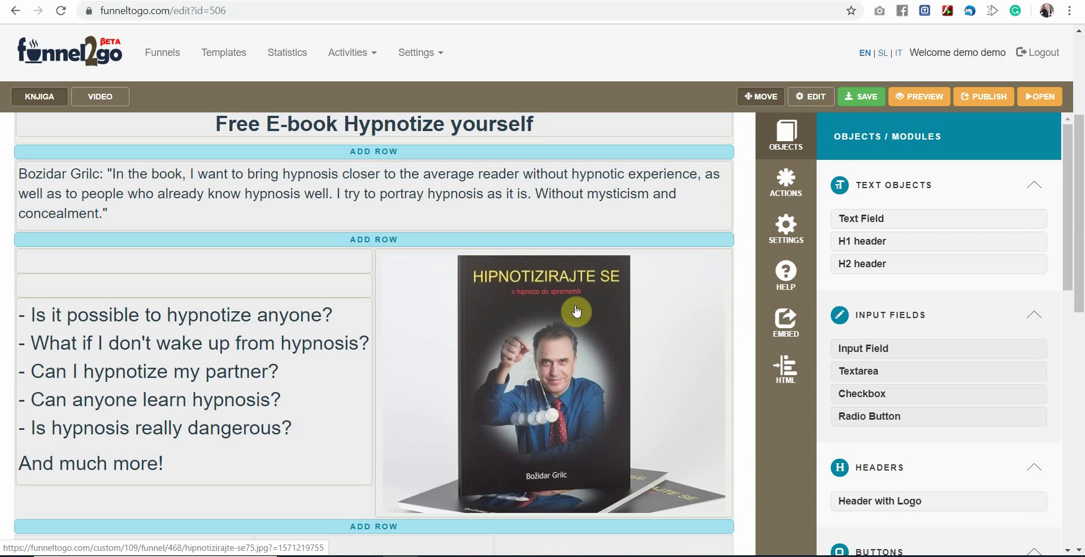
{"action": "scroll", "coordinate": [583, 333], "scroll_direction": "up", "scroll_amount": 2}
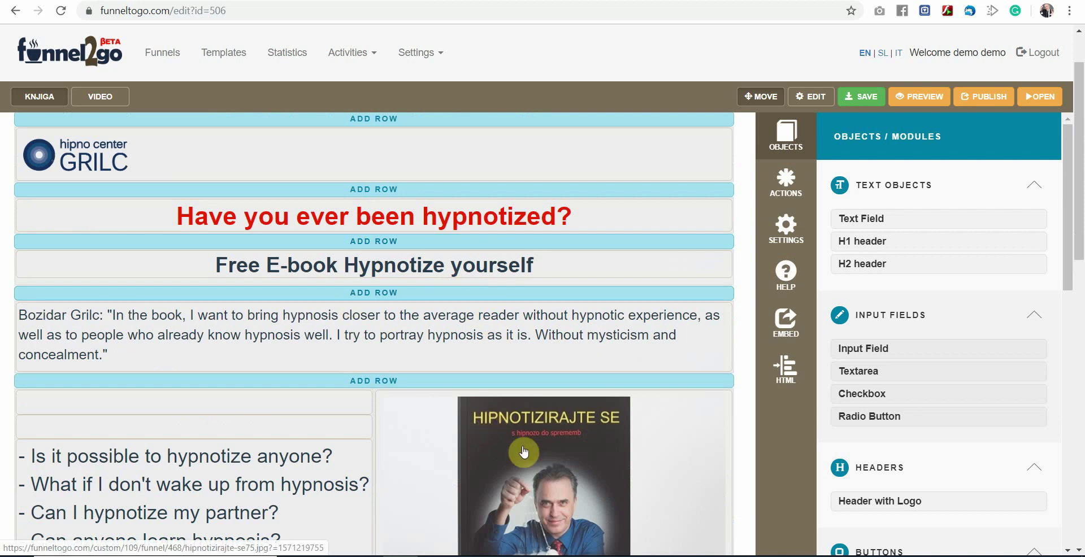
{"action": "scroll", "coordinate": [509, 447], "scroll_direction": "down", "scroll_amount": 2}
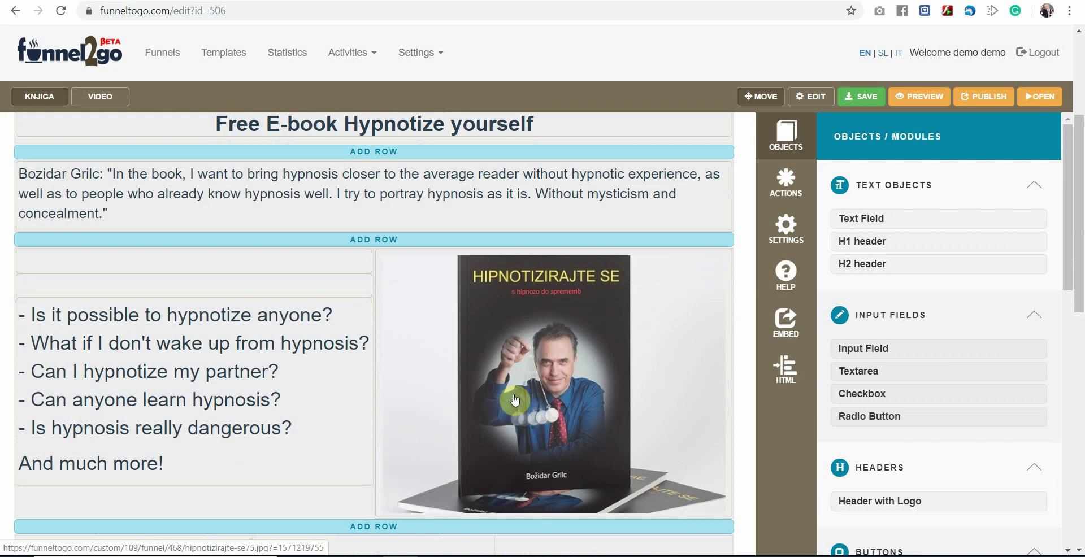
{"action": "scroll", "coordinate": [523, 390], "scroll_direction": "down", "scroll_amount": 2}
{"action": "scroll", "coordinate": [530, 380], "scroll_direction": "up", "scroll_amount": 2}
{"action": "scroll", "coordinate": [530, 380], "scroll_direction": "down", "scroll_amount": 2}
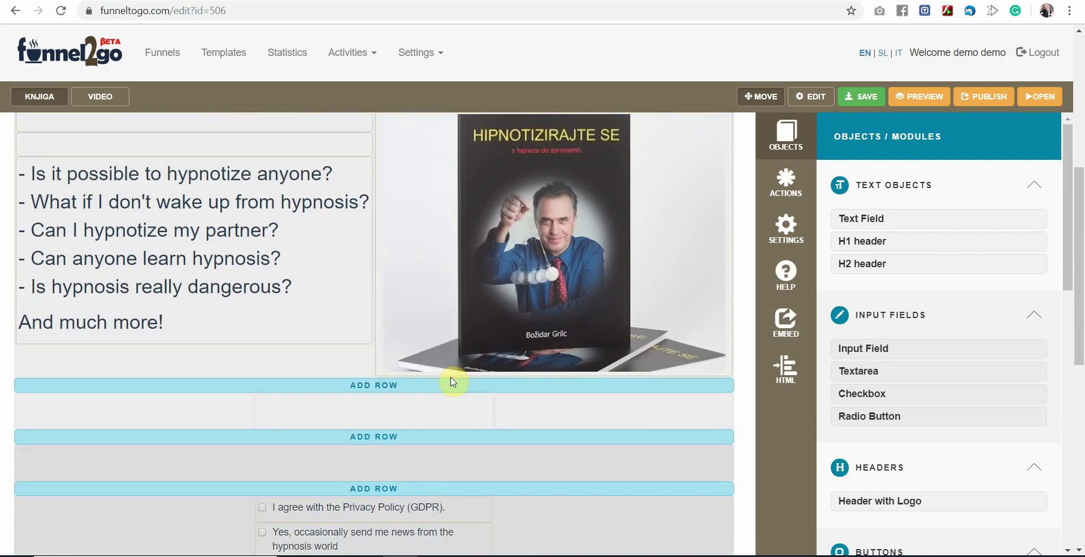
{"action": "scroll", "coordinate": [497, 351], "scroll_direction": "down", "scroll_amount": 3}
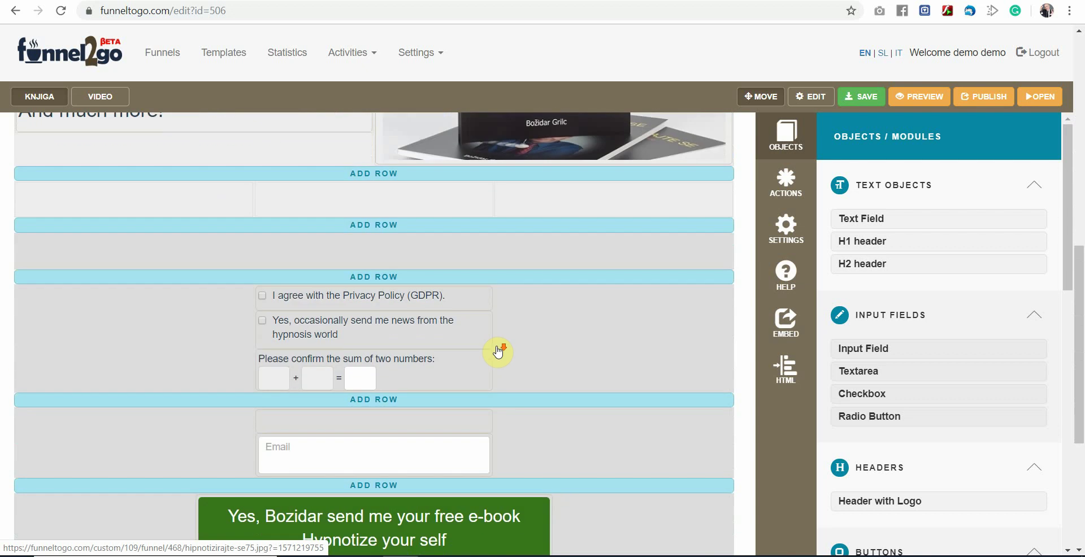
{"action": "scroll", "coordinate": [547, 343], "scroll_direction": "down", "scroll_amount": 3}
{"action": "scroll", "coordinate": [545, 349], "scroll_direction": "up", "scroll_amount": 4}
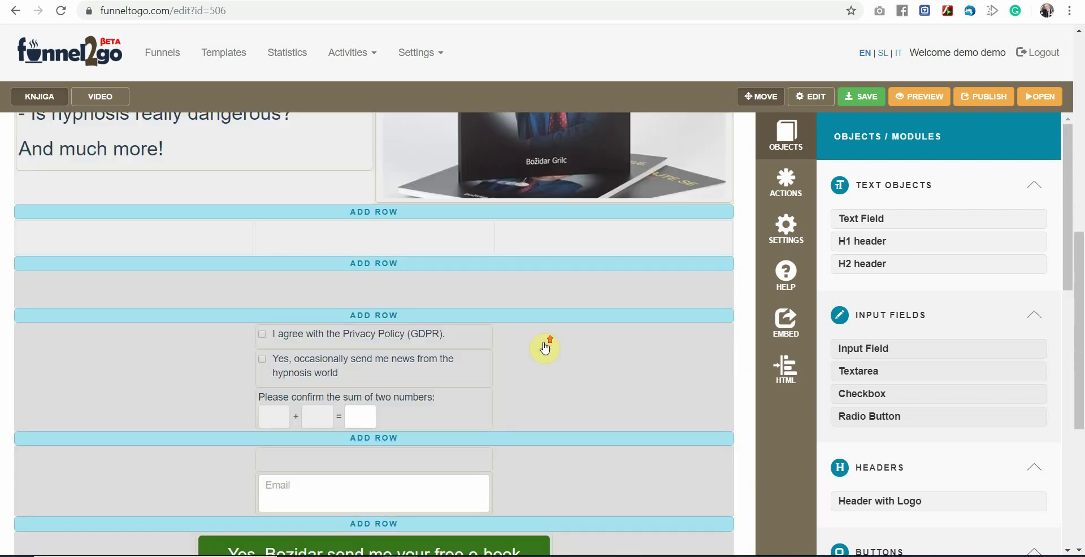
{"action": "scroll", "coordinate": [544, 348], "scroll_direction": "up", "scroll_amount": 8}
{"action": "scroll", "coordinate": [543, 348], "scroll_direction": "down", "scroll_amount": 8}
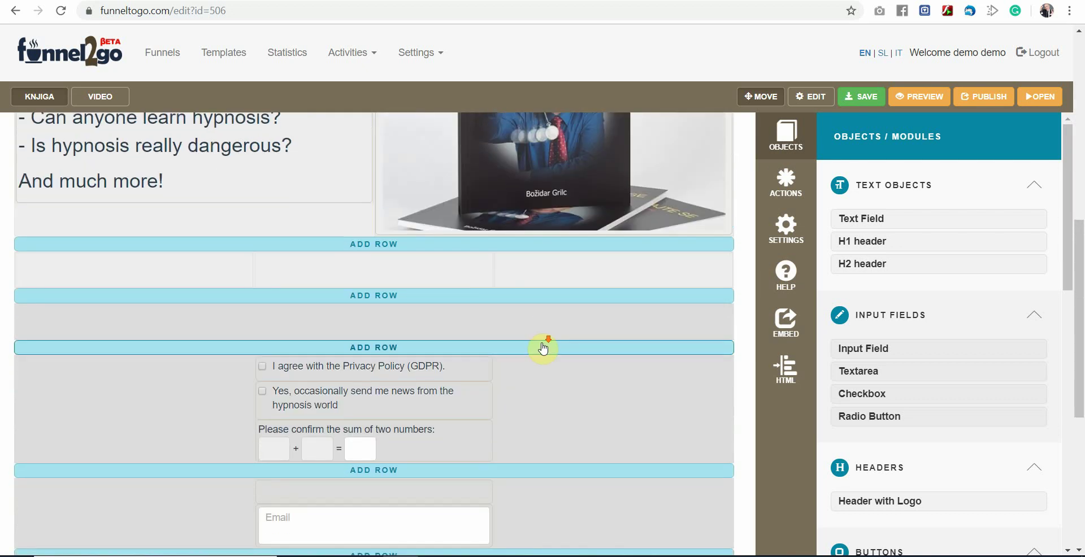
{"action": "scroll", "coordinate": [543, 349], "scroll_direction": "down", "scroll_amount": 3}
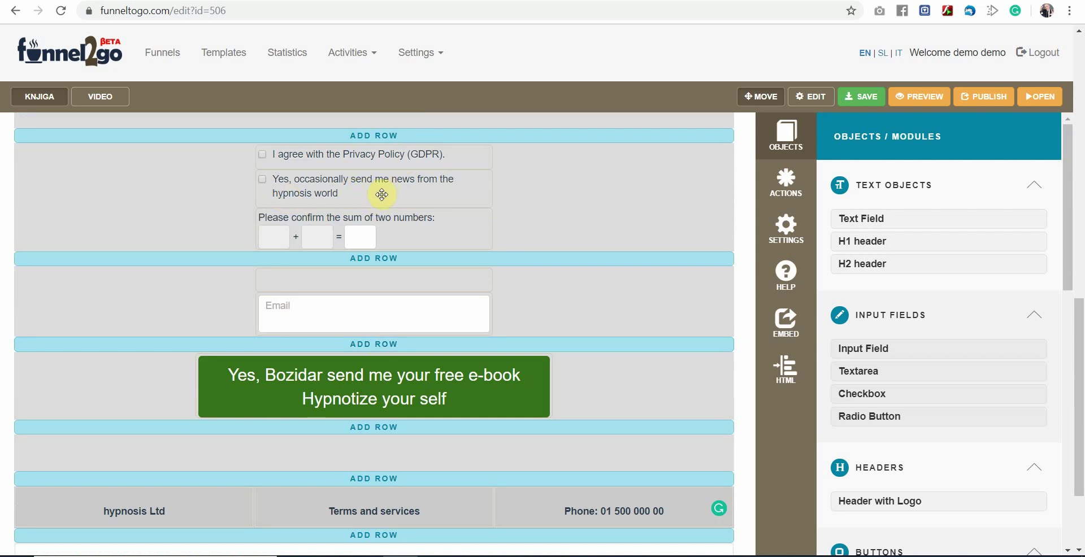
{"action": "scroll", "coordinate": [629, 312], "scroll_direction": "down", "scroll_amount": 3}
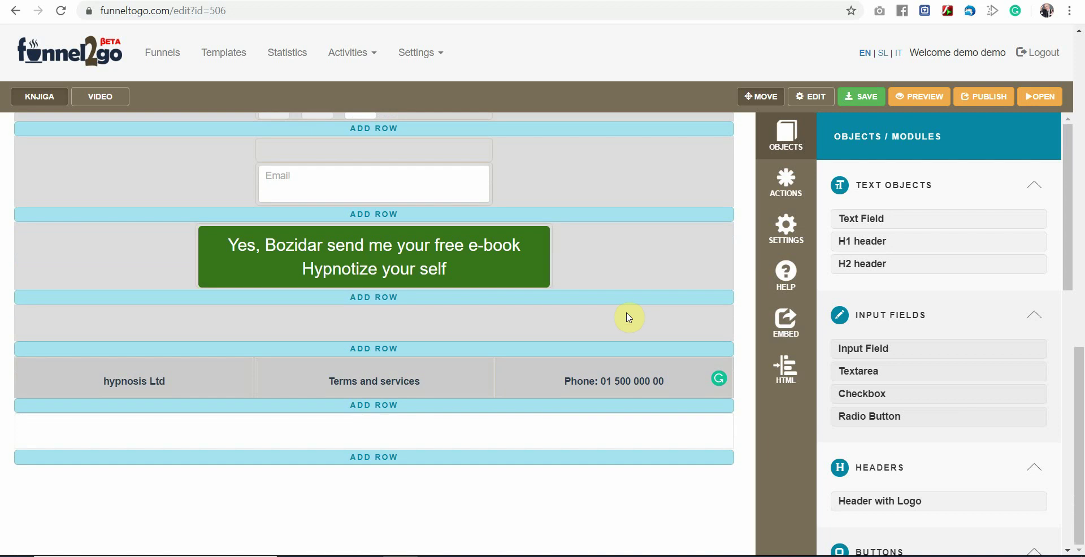
{"action": "scroll", "coordinate": [629, 312], "scroll_direction": "up", "scroll_amount": 10}
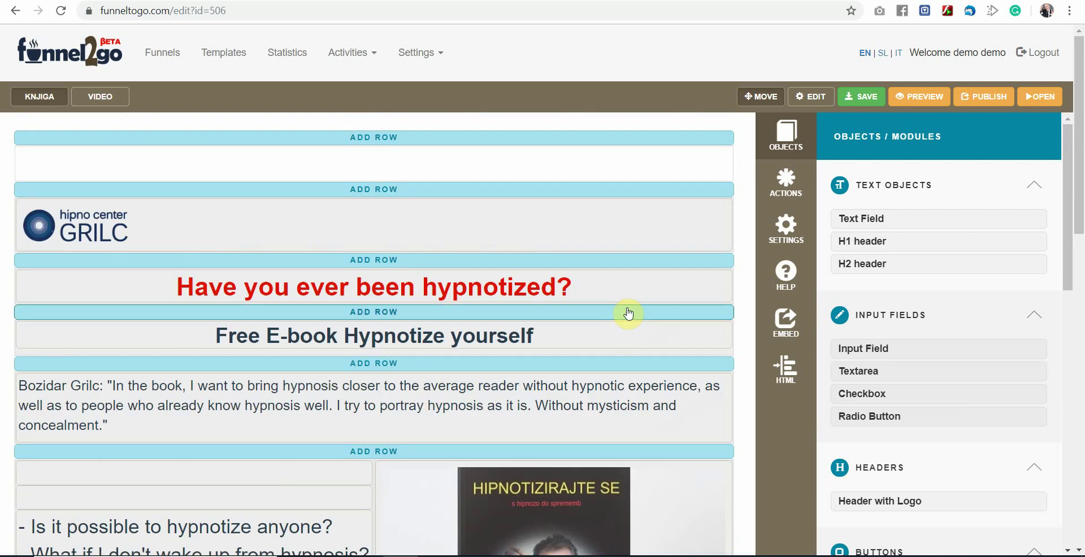
{"action": "scroll", "coordinate": [629, 313], "scroll_direction": "down", "scroll_amount": 5}
{"action": "scroll", "coordinate": [629, 313], "scroll_direction": "up", "scroll_amount": 3}
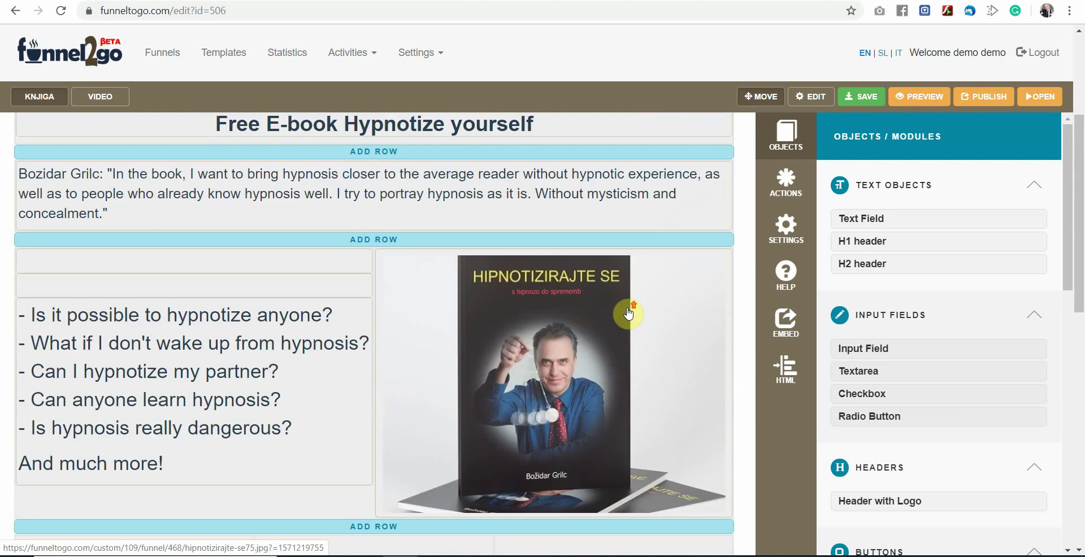
{"action": "scroll", "coordinate": [625, 310], "scroll_direction": "down", "scroll_amount": 1}
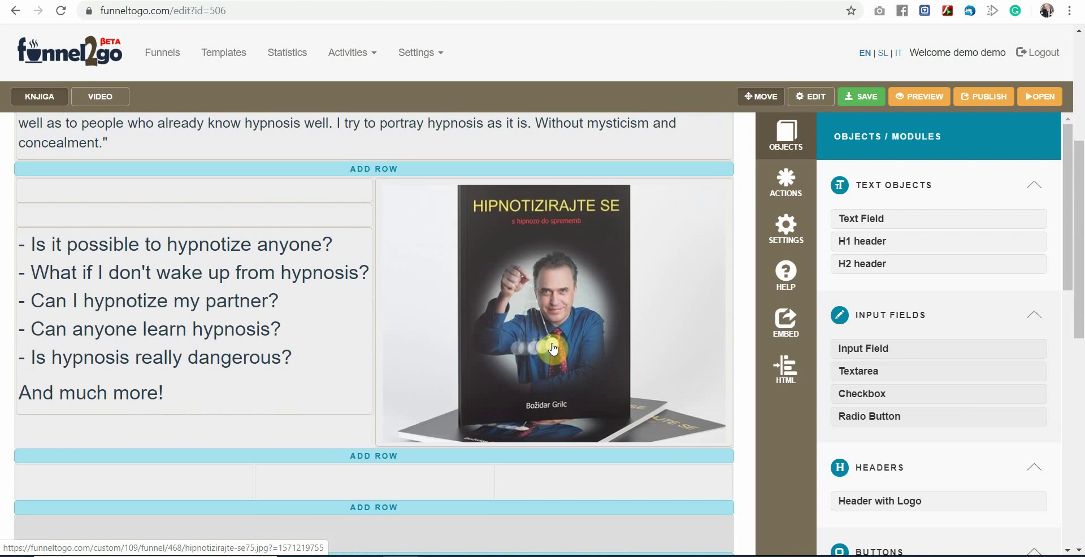
{"action": "scroll", "coordinate": [548, 345], "scroll_direction": "up", "scroll_amount": 5}
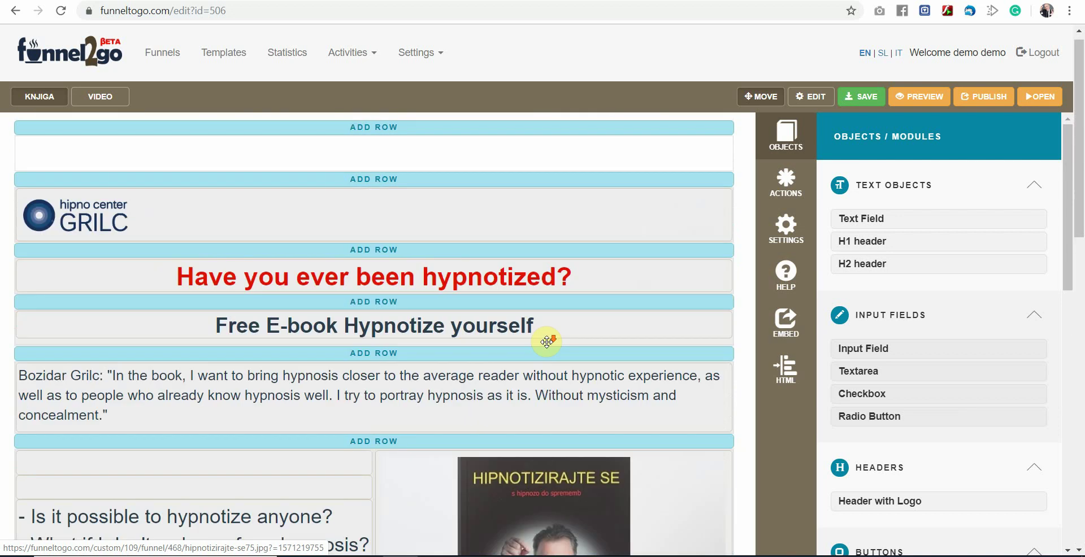
{"action": "scroll", "coordinate": [549, 342], "scroll_direction": "down", "scroll_amount": 1}
{"action": "scroll", "coordinate": [548, 339], "scroll_direction": "up", "scroll_amount": 1}
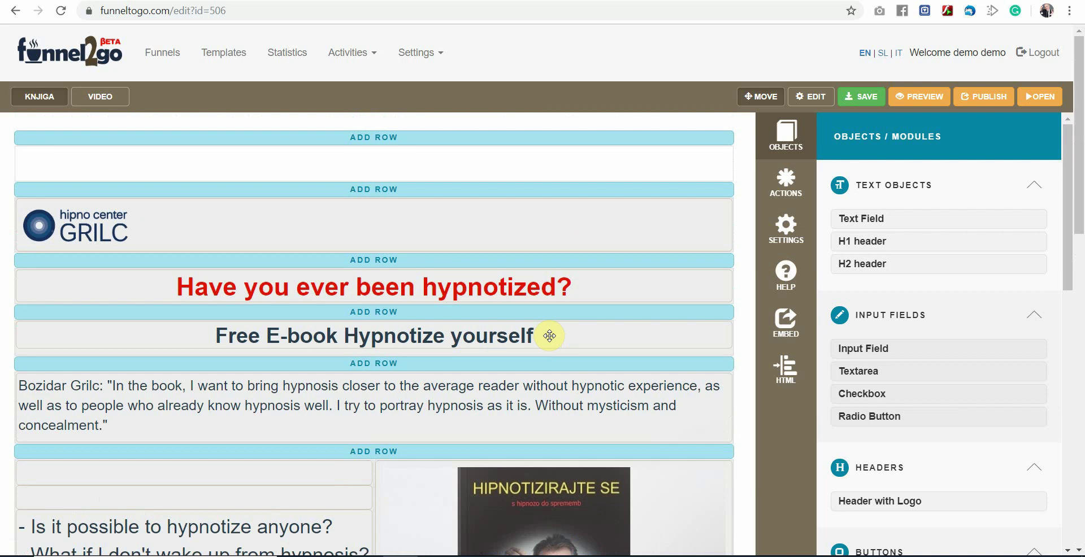
{"action": "scroll", "coordinate": [619, 288], "scroll_direction": "down", "scroll_amount": 7}
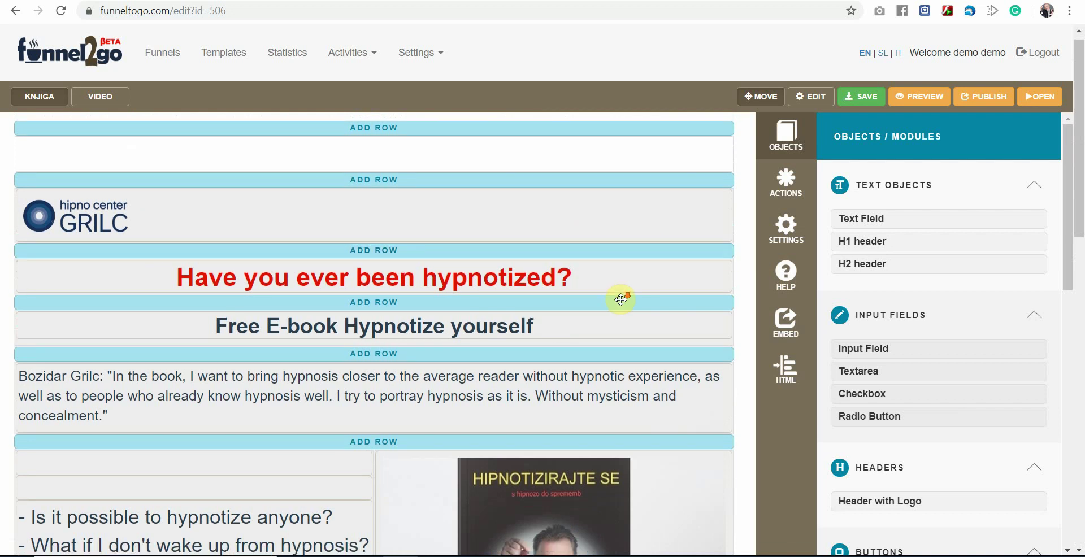
{"action": "scroll", "coordinate": [621, 308], "scroll_direction": "down", "scroll_amount": 6}
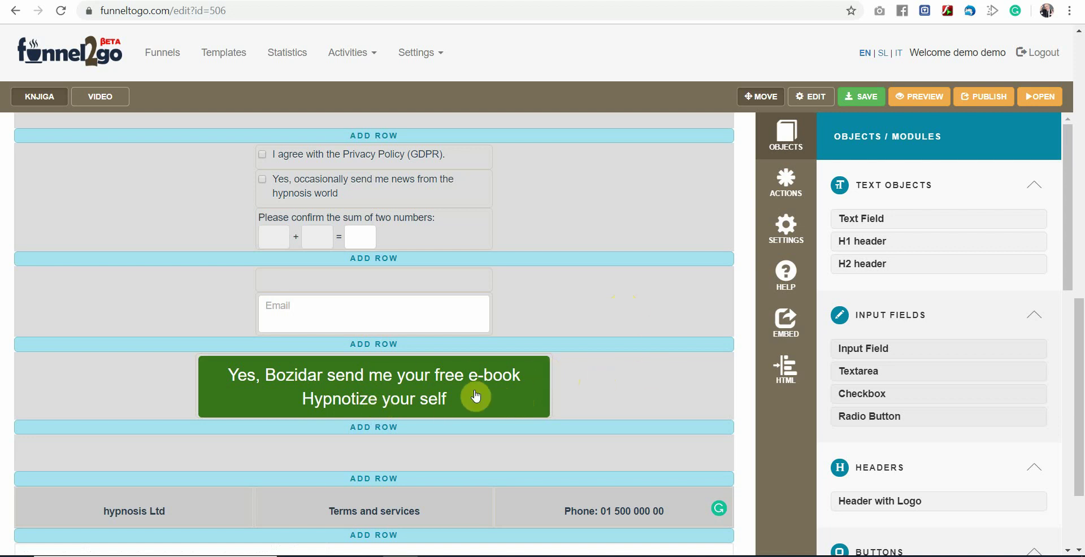
{"action": "scroll", "coordinate": [637, 369], "scroll_direction": "up", "scroll_amount": 10}
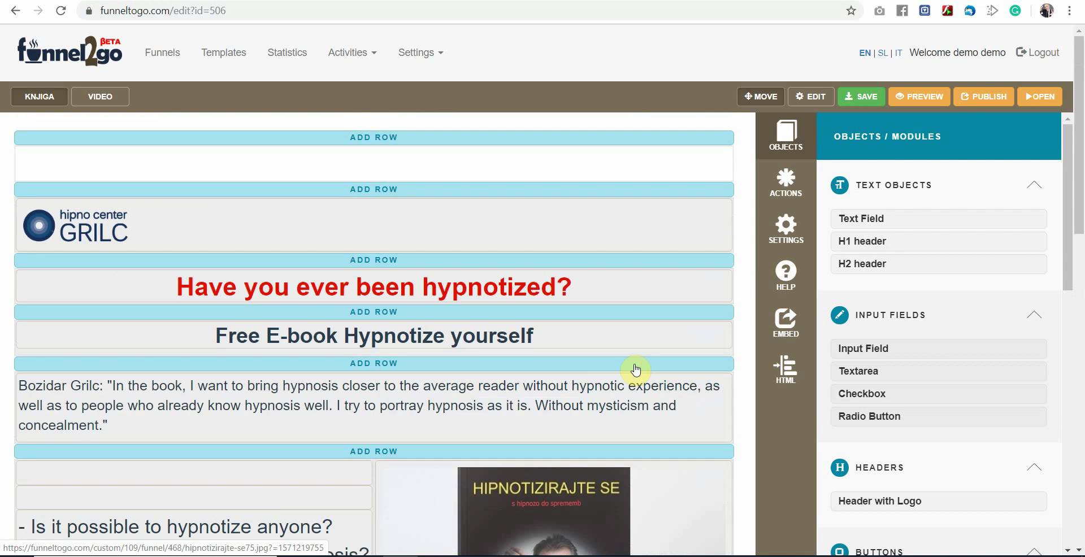
Split the Hypnosis book funnel into a new version titled "Hypnosis book - 2" with the URL hypnosis-book-2.
{"action": "left_click", "coordinate": [168, 54]}
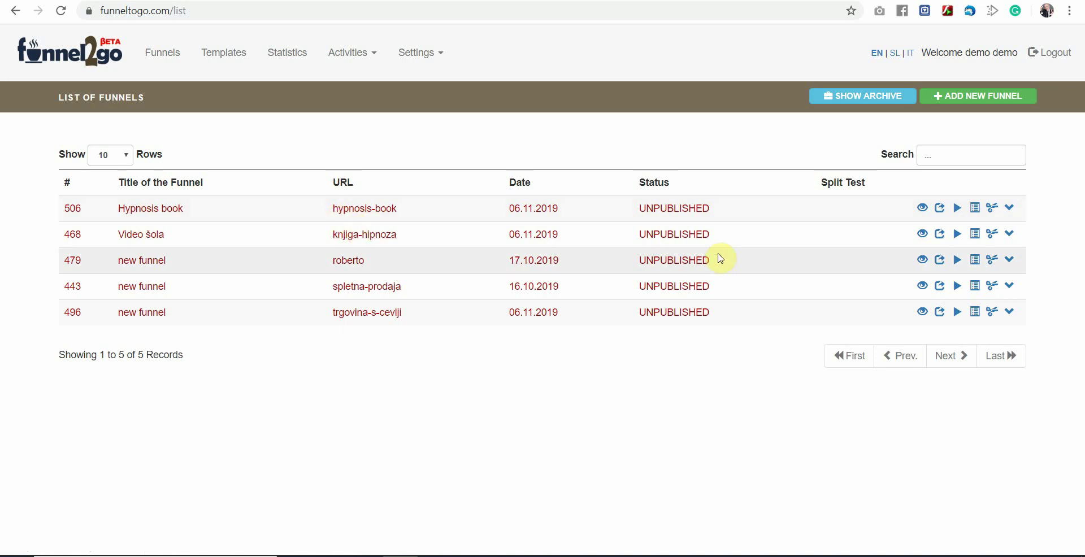
{"action": "left_click", "coordinate": [993, 211]}
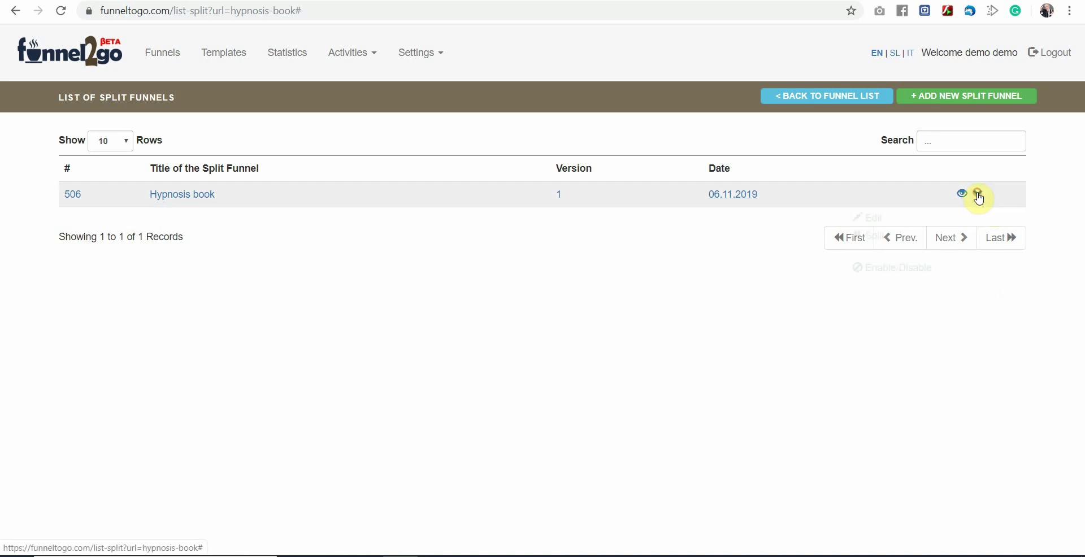
{"action": "left_click", "coordinate": [979, 196]}
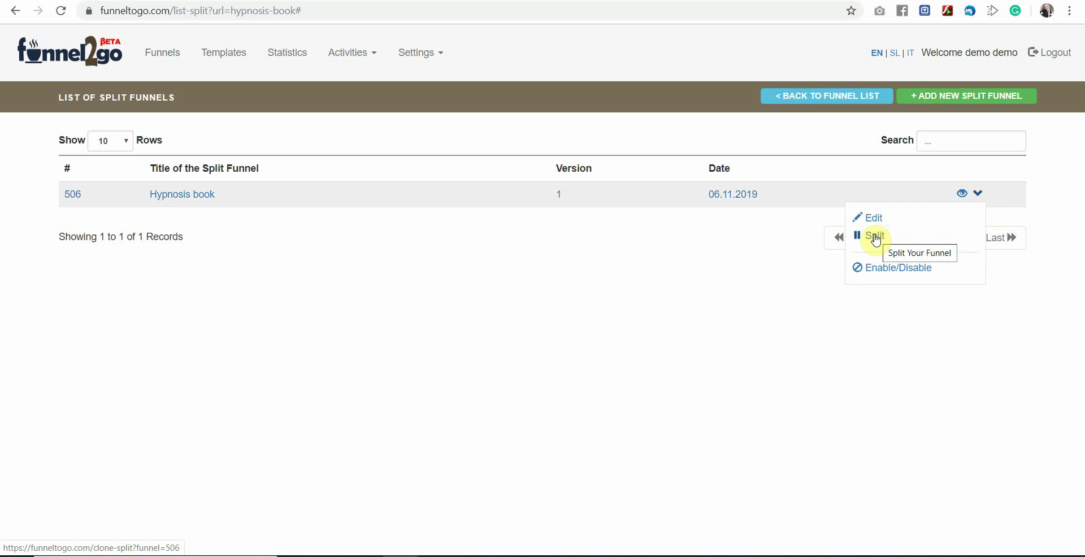
{"action": "left_click", "coordinate": [875, 239]}
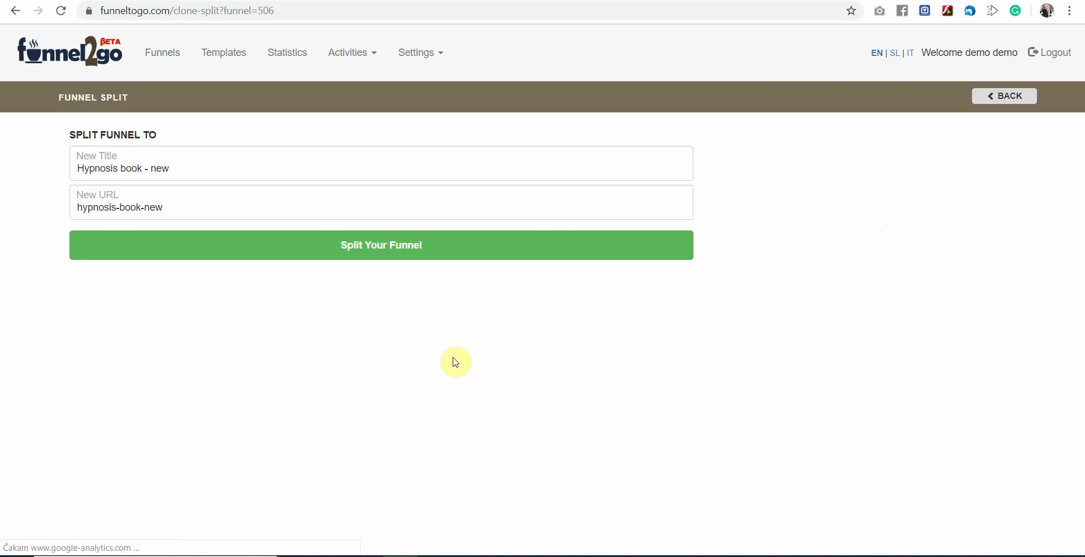
{"action": "double_click", "coordinate": [153, 170]}
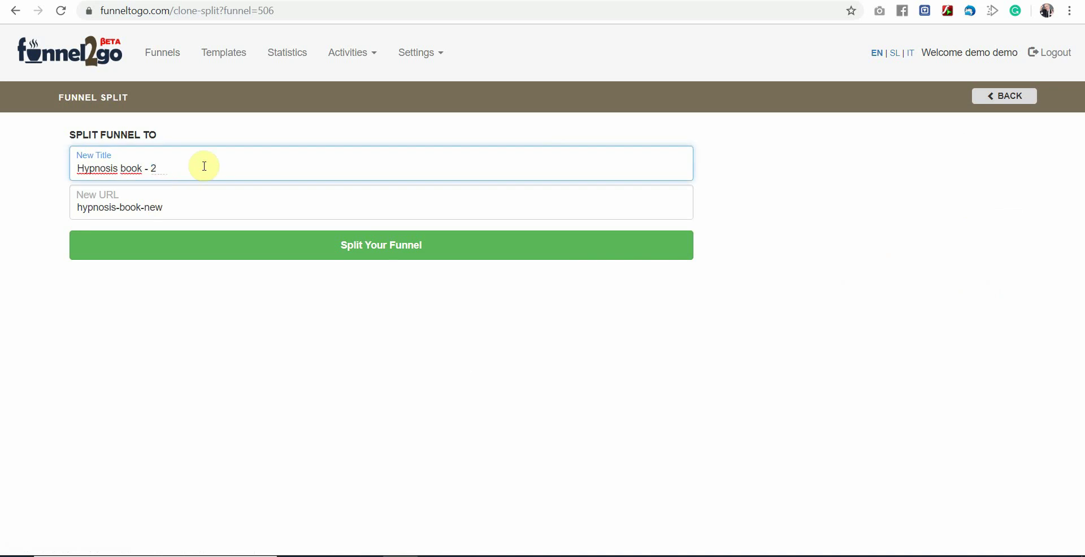
{"action": "double_click", "coordinate": [152, 207]}
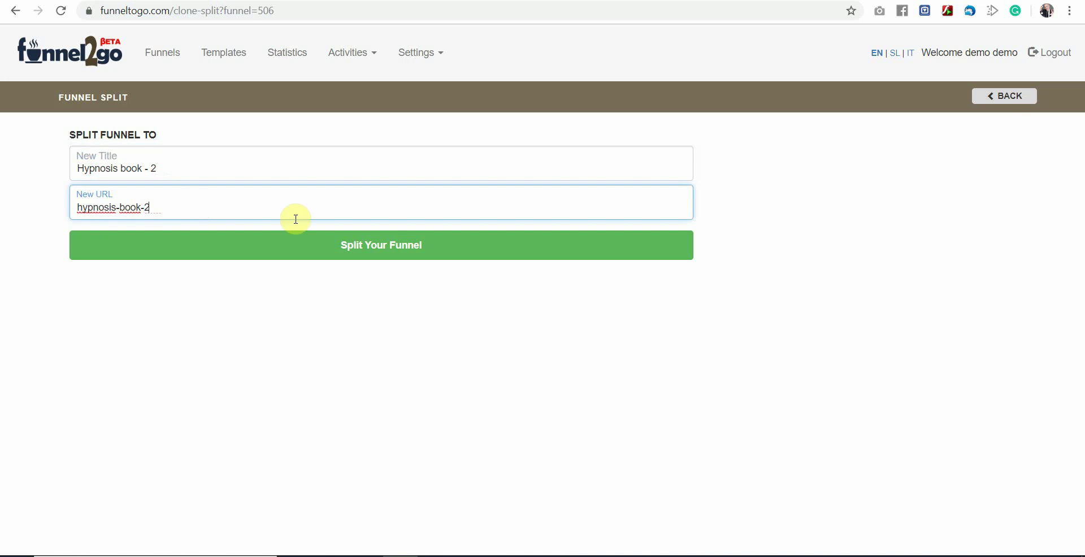
{"action": "left_click", "coordinate": [396, 254]}
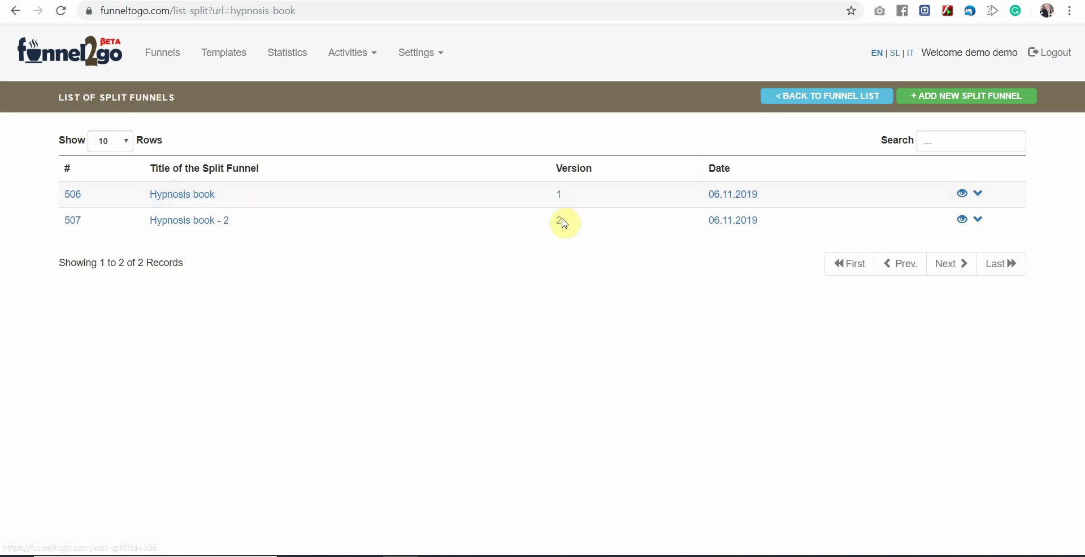
Open version 1 of the split Hypnosis book funnel and look over its page content.
{"action": "left_click", "coordinate": [194, 201]}
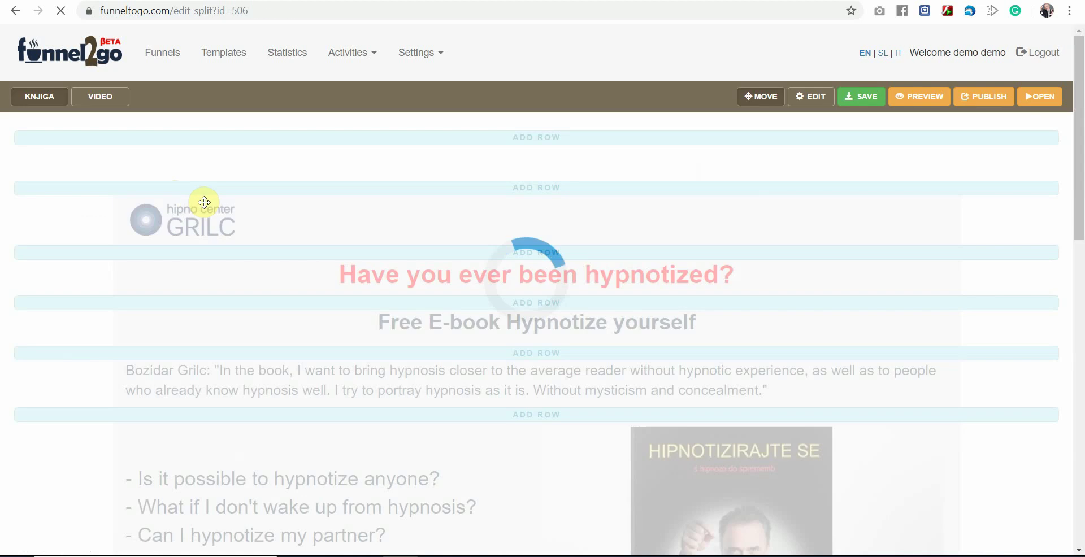
{"action": "scroll", "coordinate": [510, 319], "scroll_direction": "down", "scroll_amount": 12}
{"action": "scroll", "coordinate": [509, 320], "scroll_direction": "up", "scroll_amount": 10}
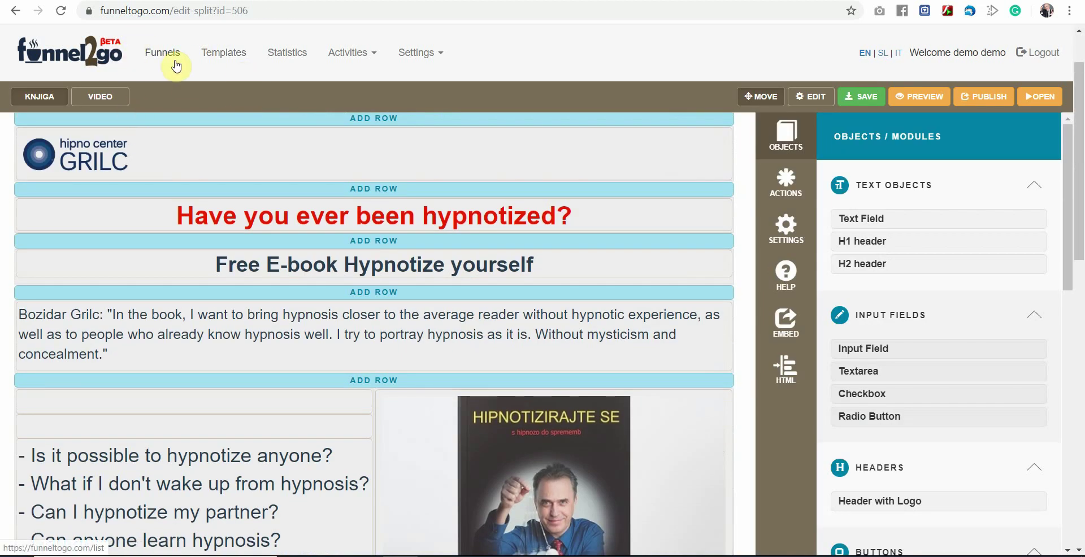
Return to the funnel list, then open the split version "Hypnosis book - 2" in the editor and review its page.
{"action": "left_click", "coordinate": [175, 61]}
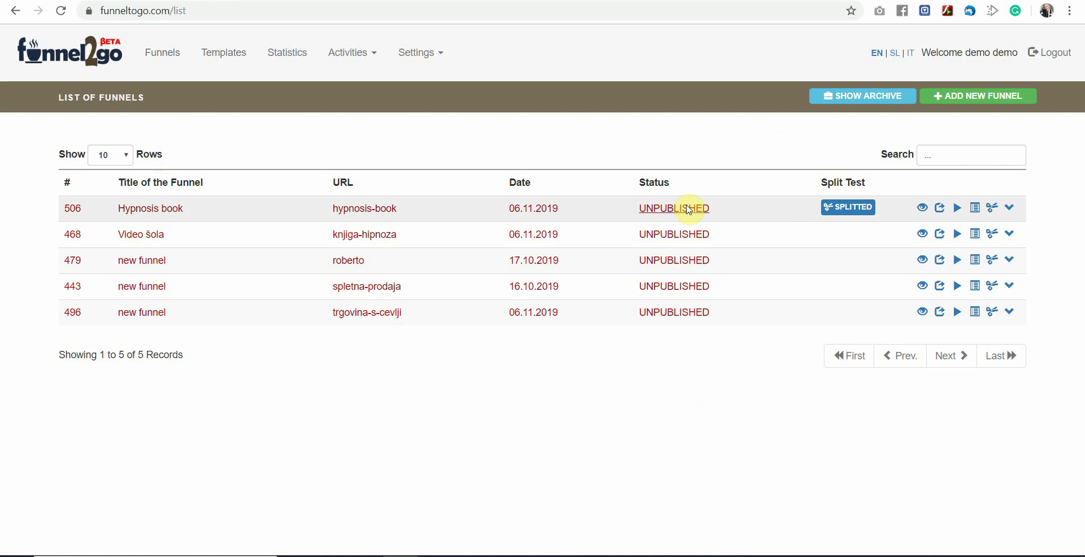
{"action": "left_click", "coordinate": [688, 209]}
{"action": "left_click", "coordinate": [192, 218]}
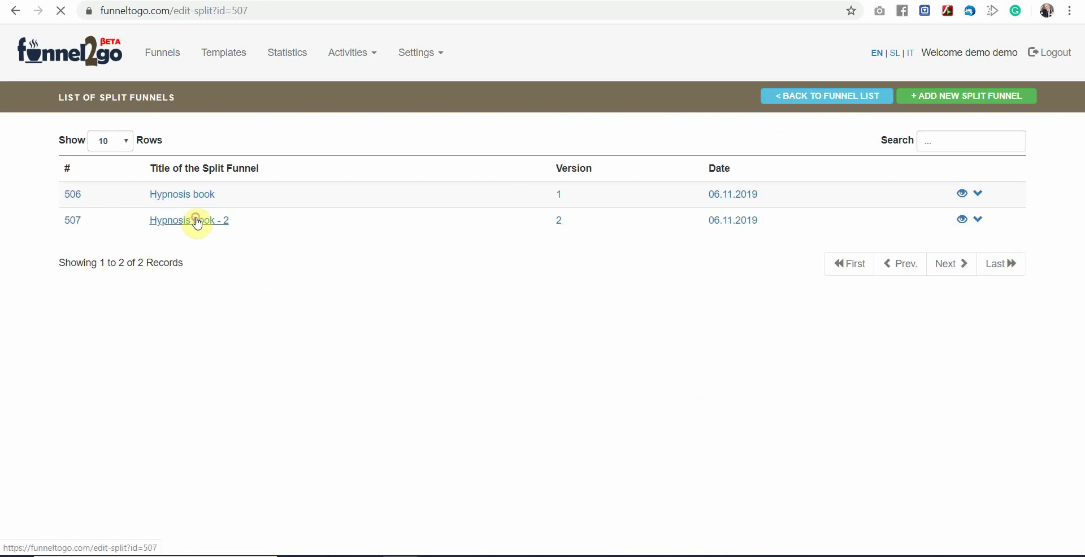
{"action": "scroll", "coordinate": [405, 285], "scroll_direction": "down", "scroll_amount": 10}
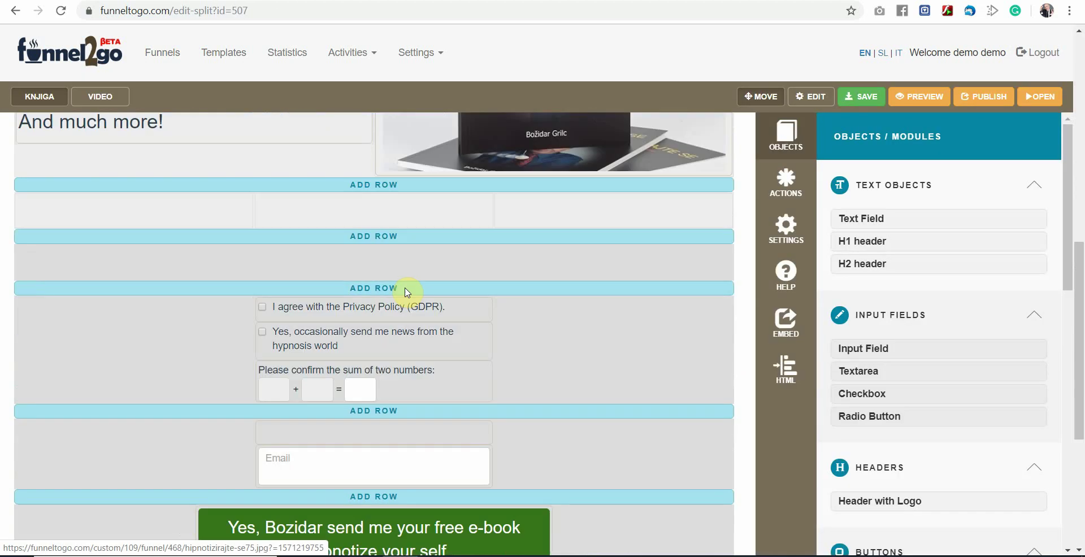
{"action": "scroll", "coordinate": [405, 289], "scroll_direction": "up", "scroll_amount": 10}
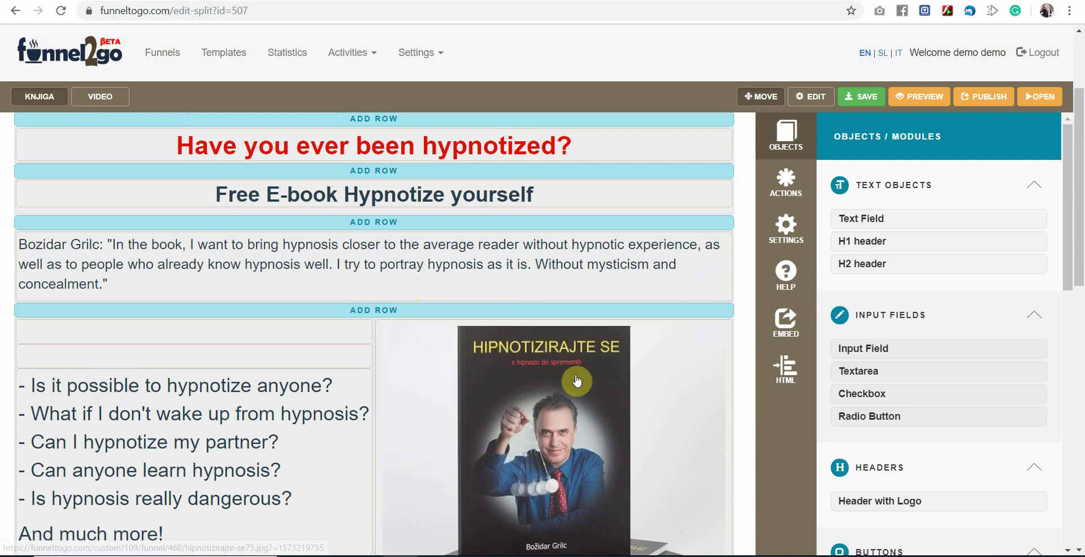
{"action": "scroll", "coordinate": [592, 380], "scroll_direction": "down", "scroll_amount": 3}
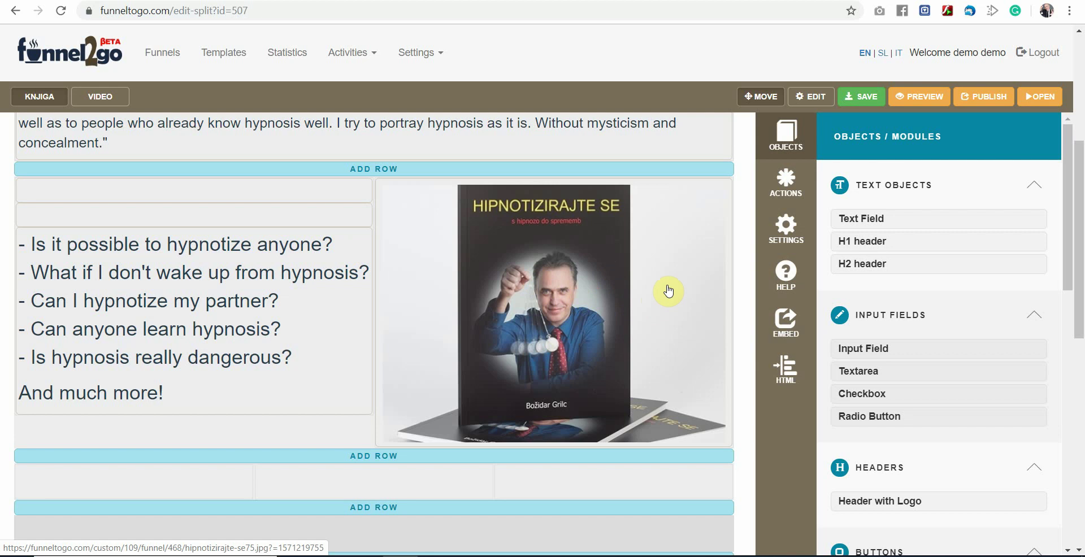
Switch to edit mode and delete the book cover image beside the list of hypnosis questions.
{"action": "left_click", "coordinate": [812, 98]}
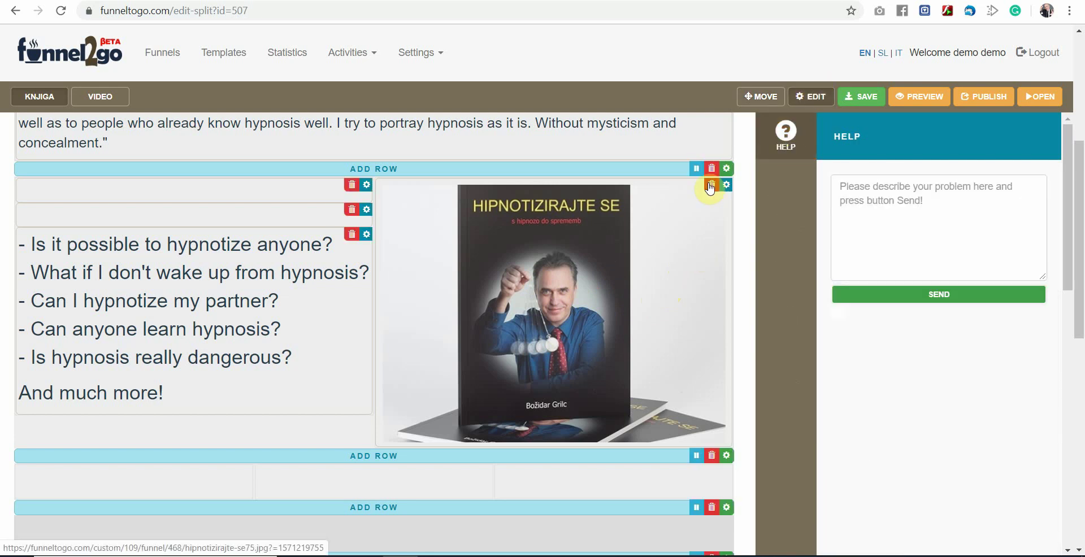
{"action": "left_click", "coordinate": [711, 190]}
{"action": "left_click", "coordinate": [604, 92]}
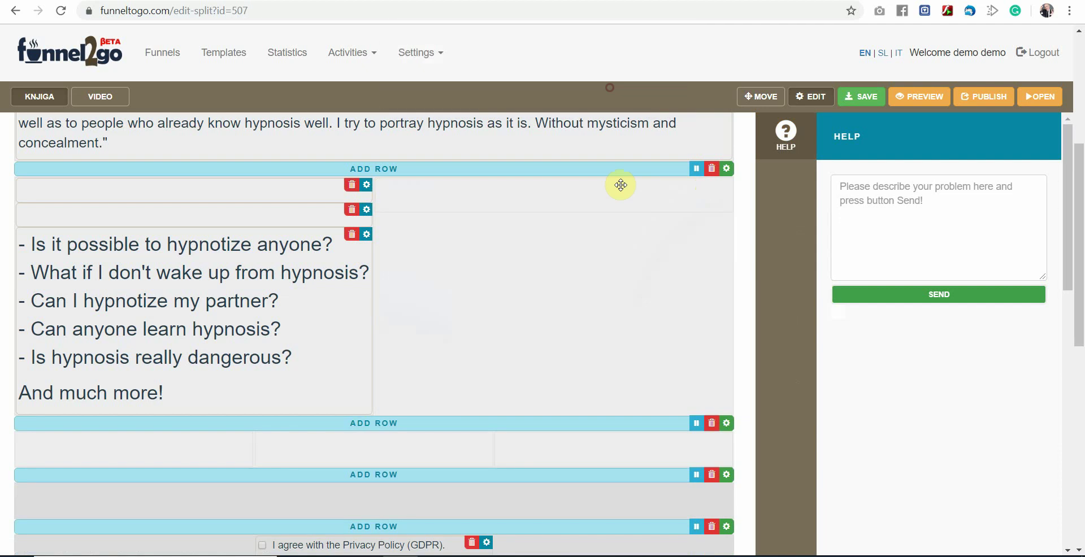
Switch to move mode and add a Video object in the empty column beside the list of hypnosis questions.
{"action": "left_click", "coordinate": [763, 98]}
{"action": "scroll", "coordinate": [912, 371], "scroll_direction": "down", "scroll_amount": 6}
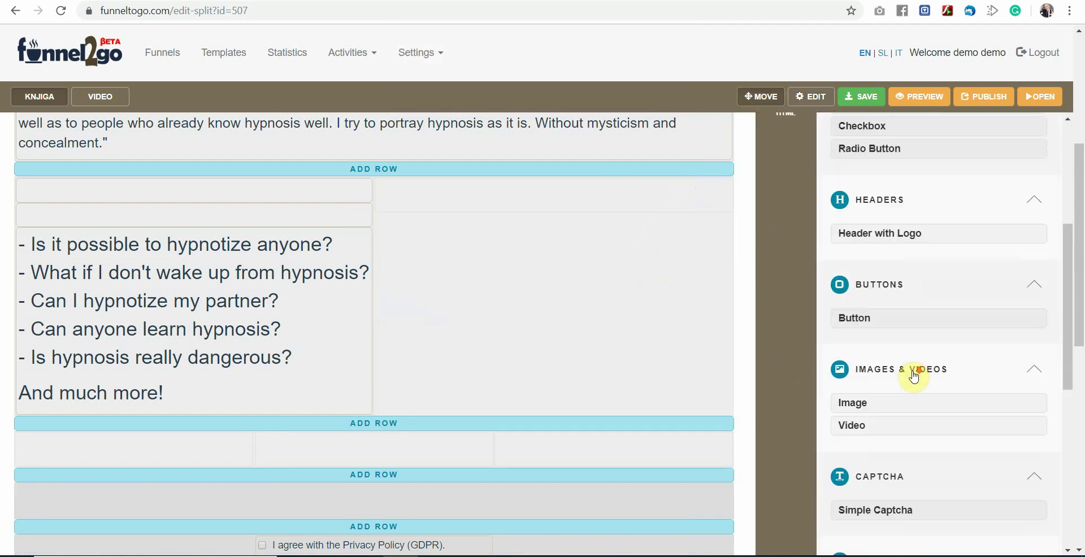
{"action": "left_click_drag", "start_coordinate": [855, 340], "coordinate": [510, 217]}
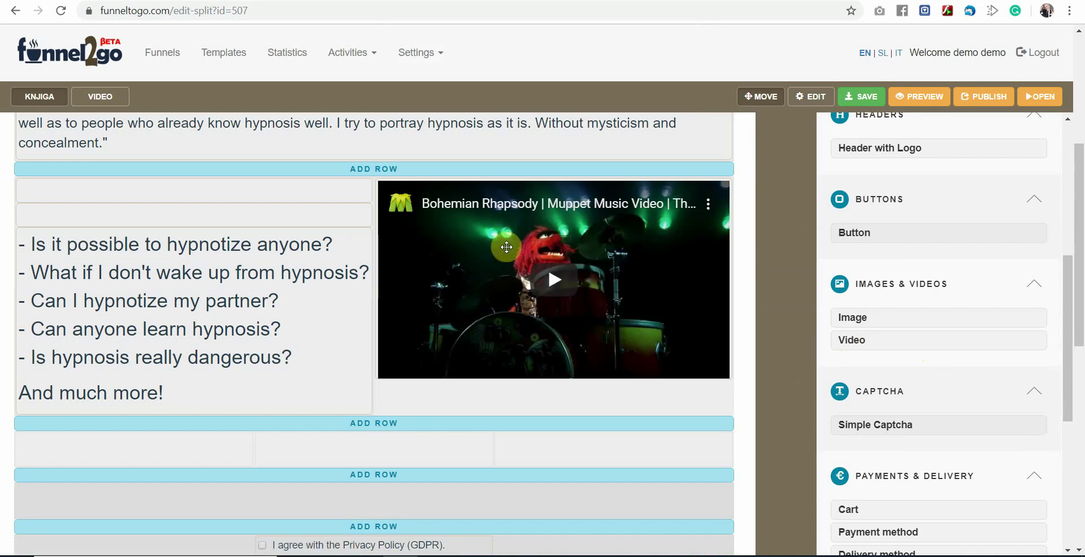
{"action": "scroll", "coordinate": [966, 302], "scroll_direction": "up", "scroll_amount": 6}
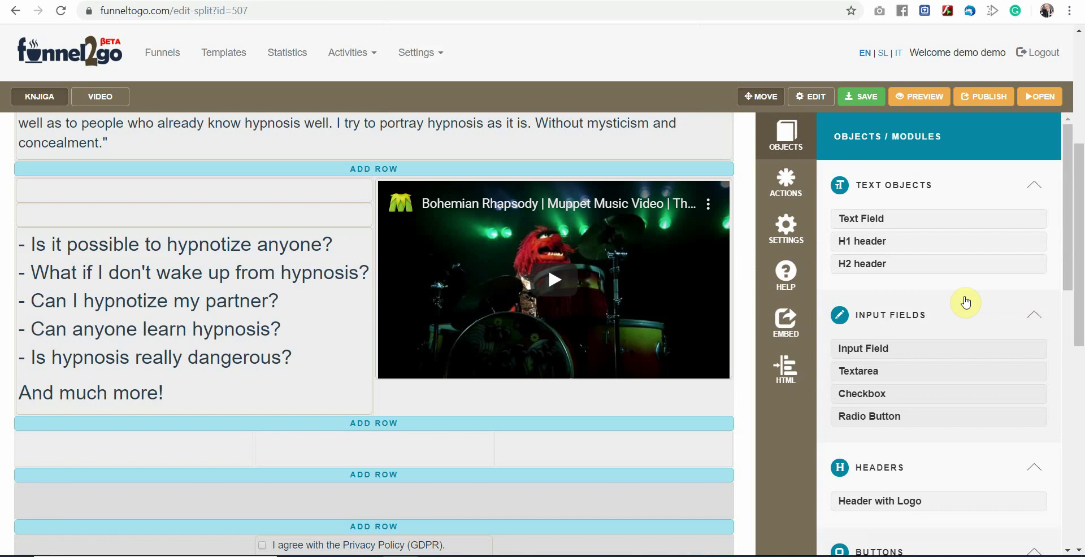
{"action": "left_click", "coordinate": [813, 97]}
{"action": "left_click", "coordinate": [727, 188]}
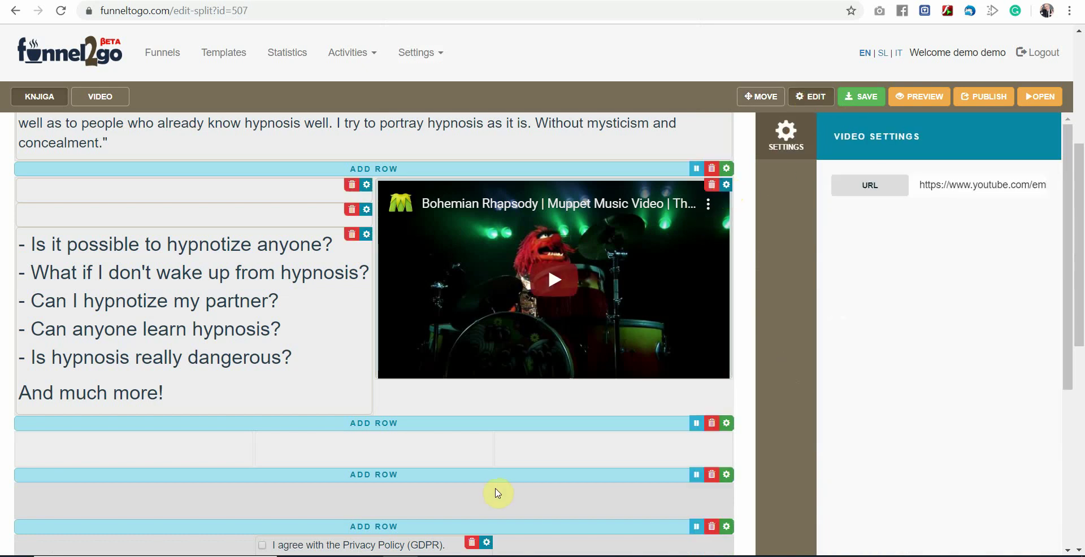
{"action": "key", "text": "alt+Tab"}
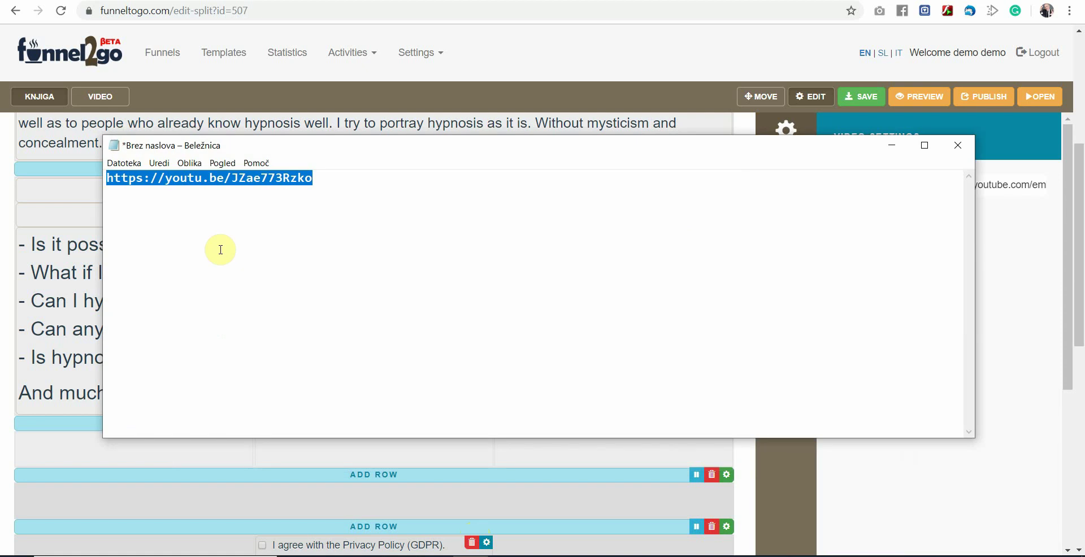
{"action": "right_click", "coordinate": [224, 188]}
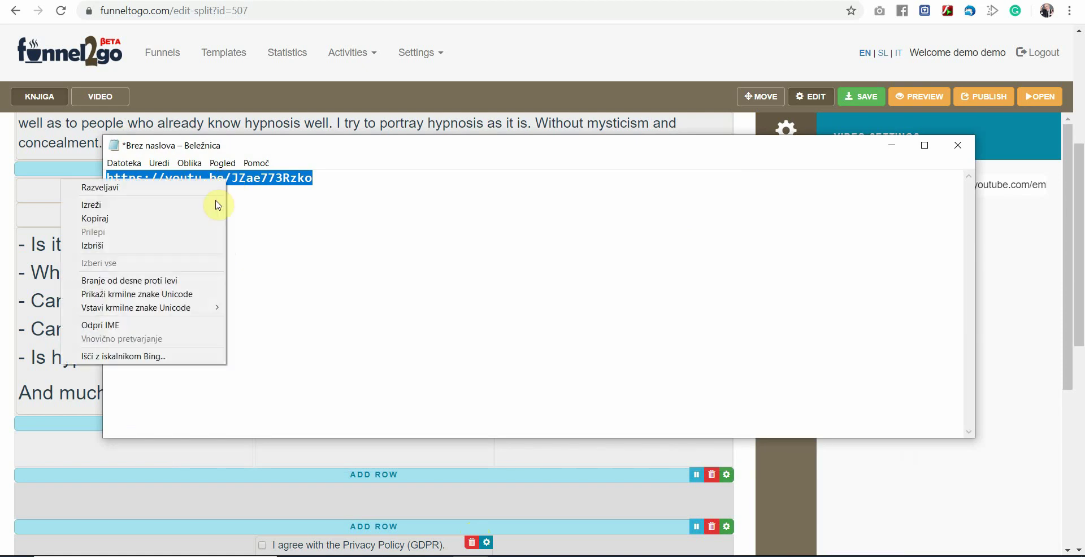
{"action": "left_click", "coordinate": [199, 219]}
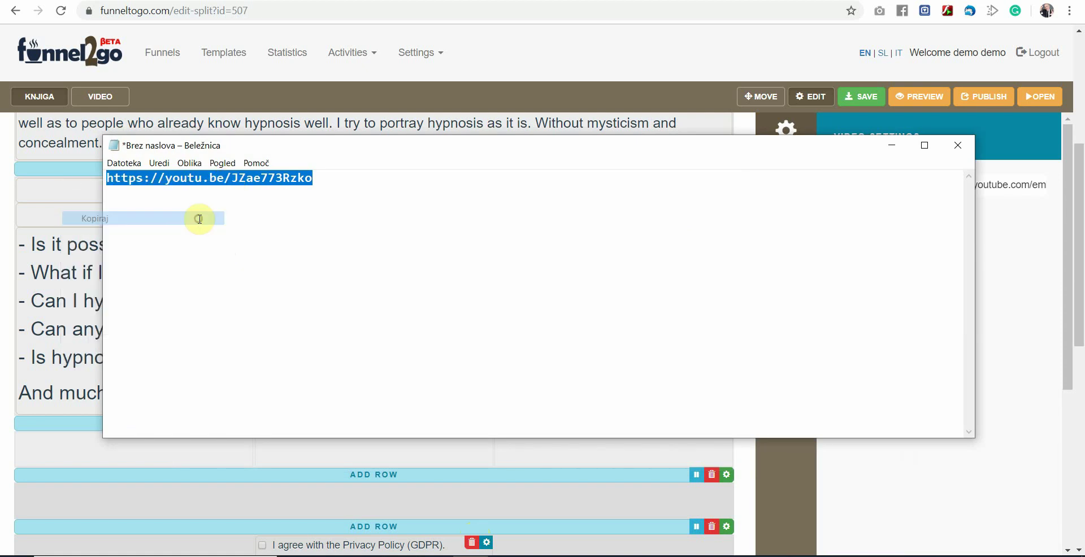
{"action": "left_click", "coordinate": [1040, 268]}
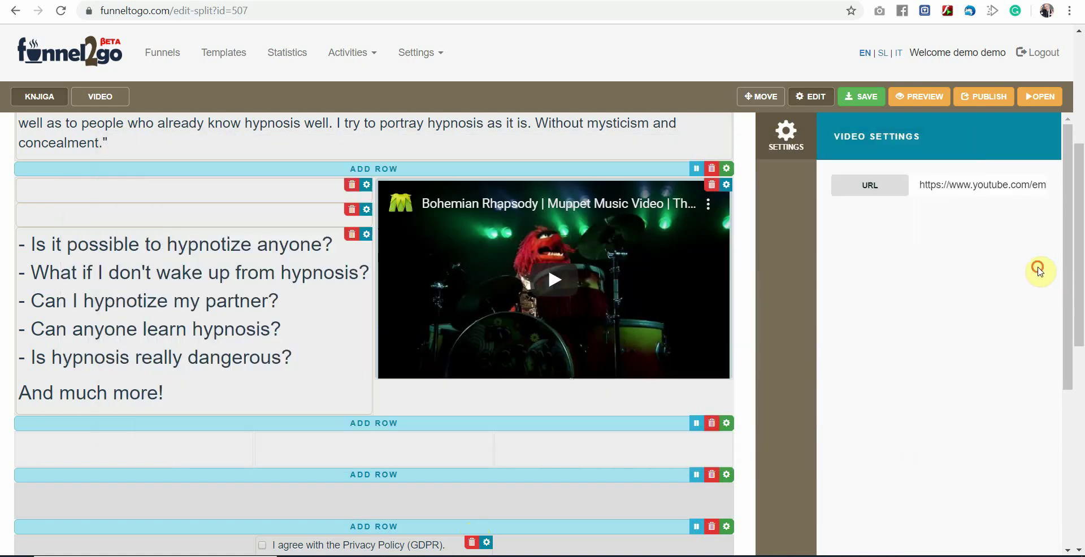
{"action": "left_click", "coordinate": [920, 184]}
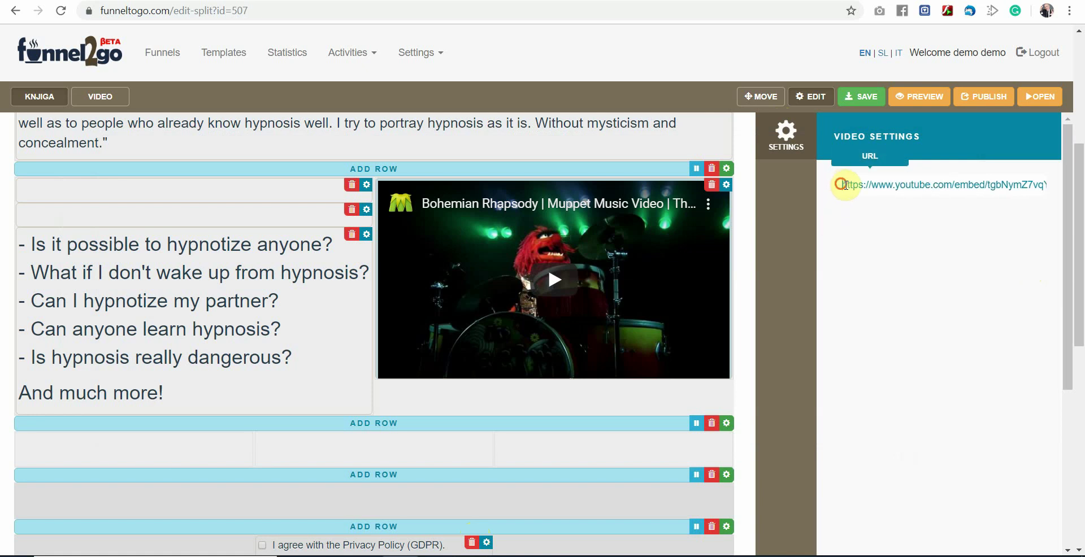
{"action": "left_click_drag", "start_coordinate": [841, 184], "coordinate": [1059, 184]}
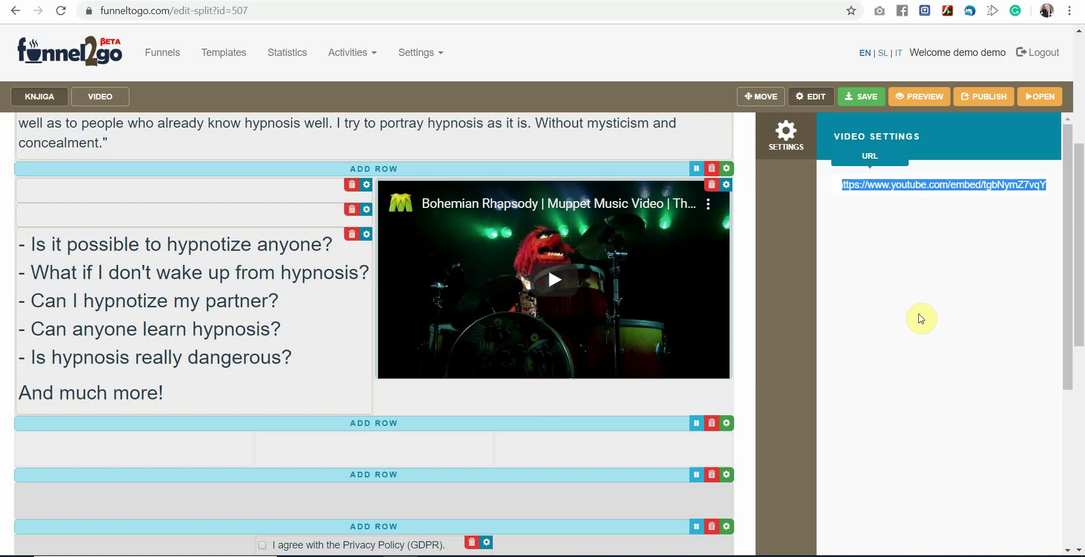
{"action": "type", "text": "https://youtu.be/JZae773Rzkd"}
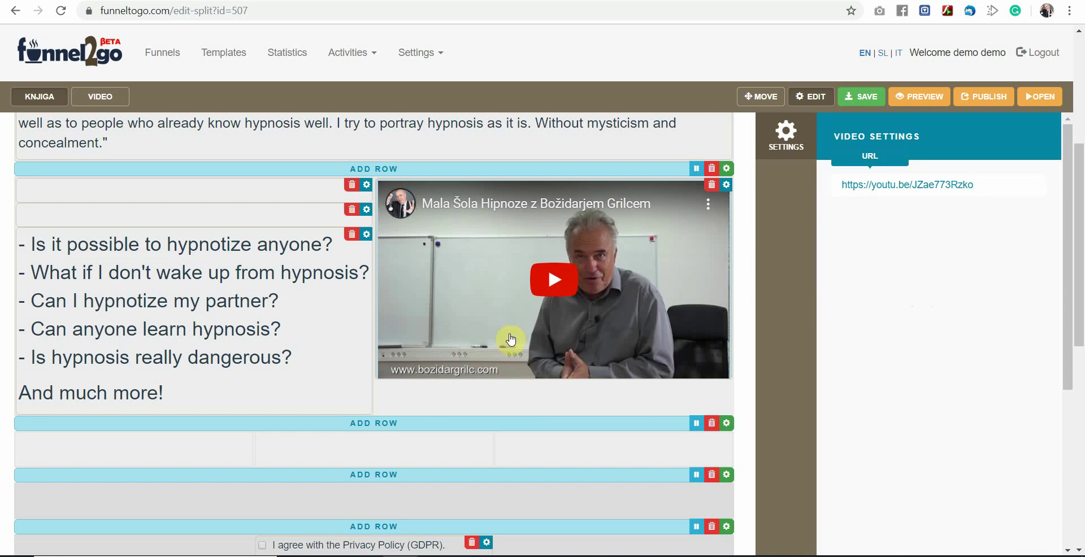
Save the edited page of the "Hypnosis book - 2" split version.
{"action": "left_click", "coordinate": [897, 146]}
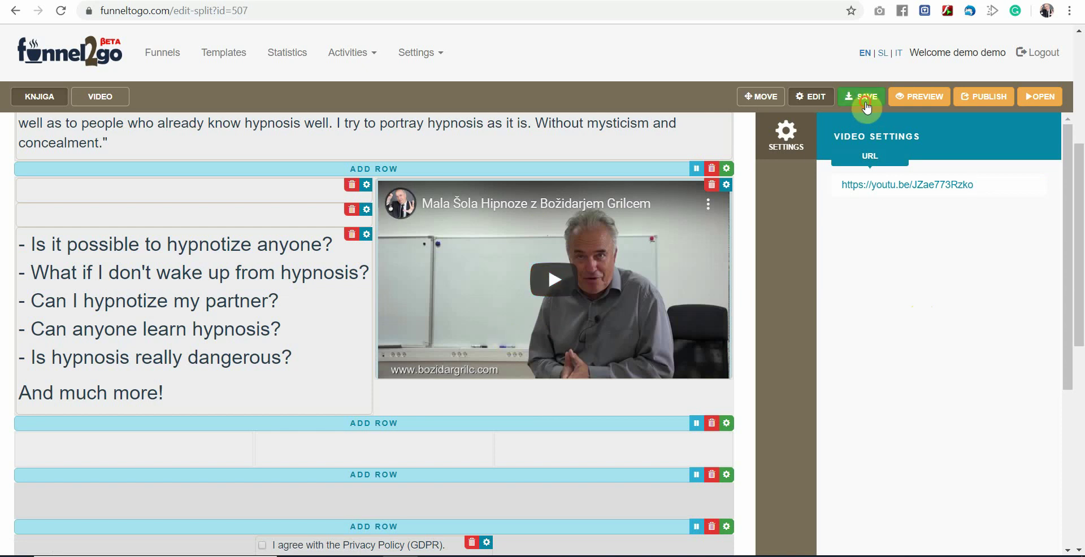
{"action": "left_click", "coordinate": [981, 97]}
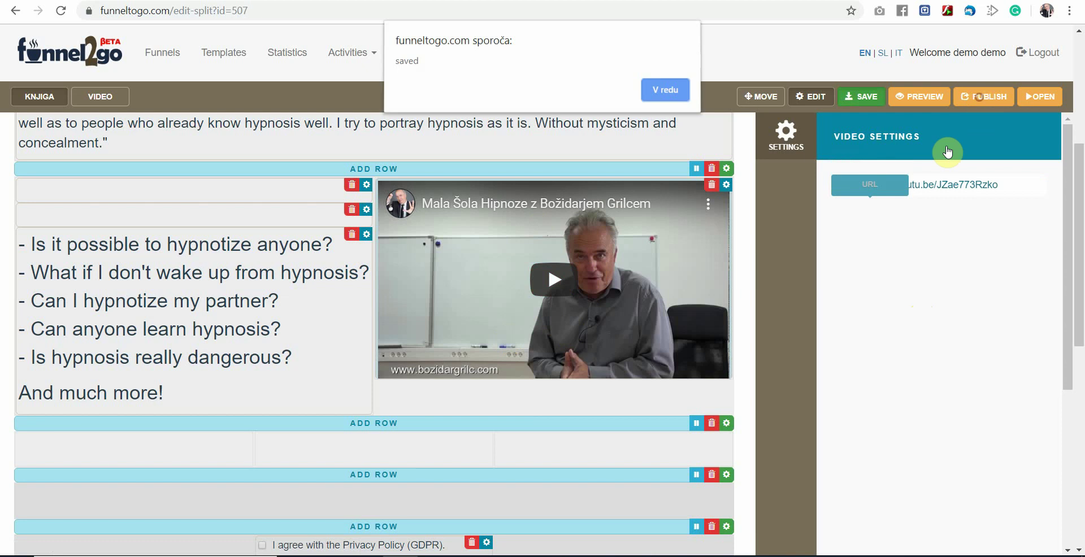
{"action": "left_click", "coordinate": [665, 93]}
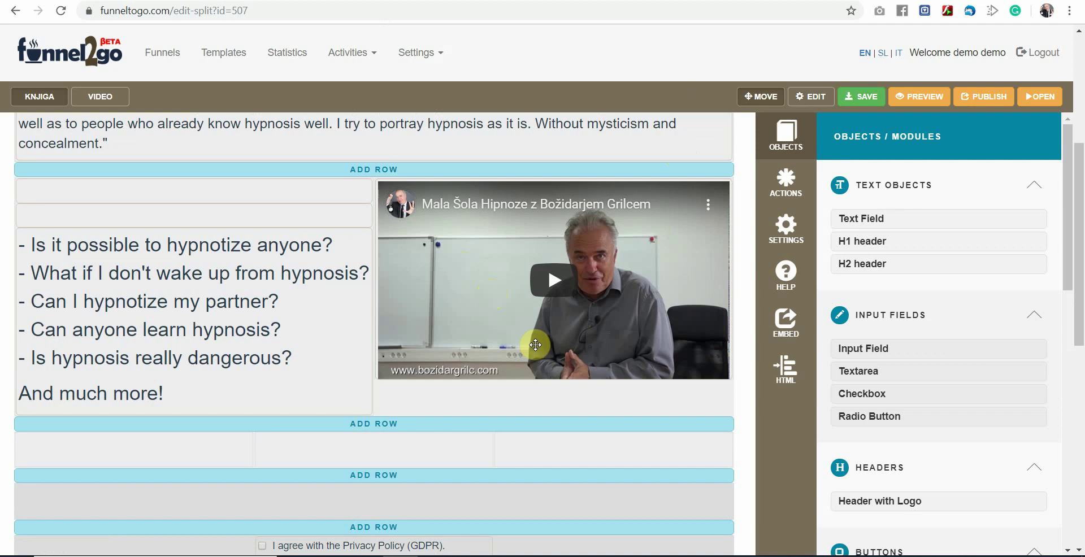
Check the edited page from its heading to the embedded video and publish the "Hypnosis book - 2" version.
{"action": "scroll", "coordinate": [536, 344], "scroll_direction": "up", "scroll_amount": 4}
{"action": "scroll", "coordinate": [535, 345], "scroll_direction": "down", "scroll_amount": 1}
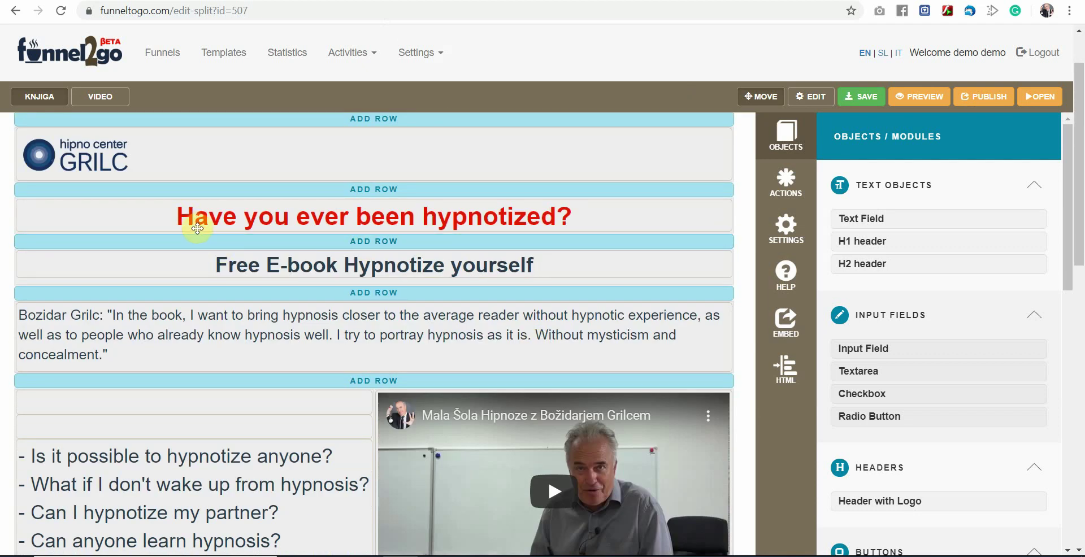
{"action": "scroll", "coordinate": [448, 317], "scroll_direction": "down", "scroll_amount": 4}
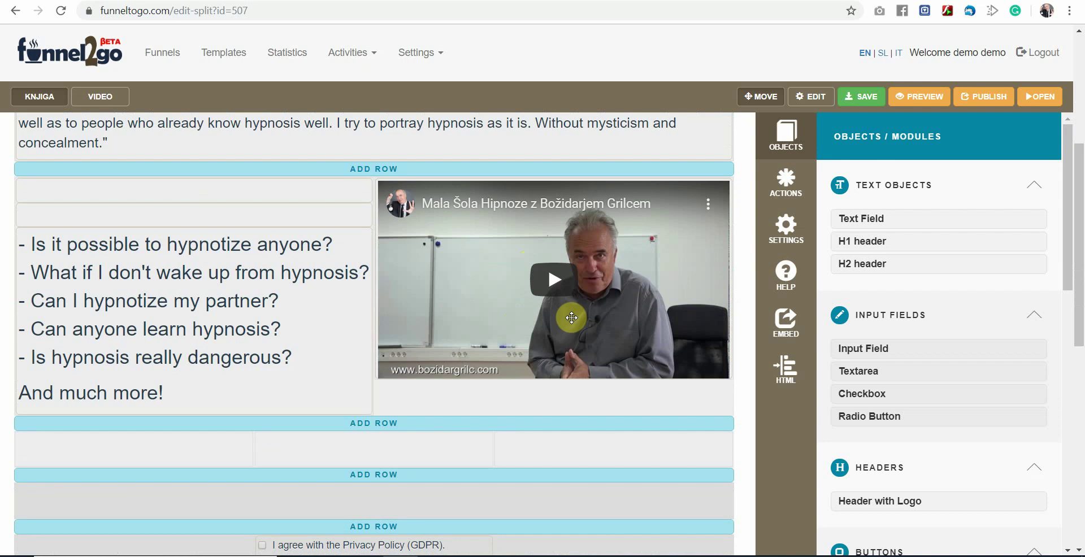
{"action": "scroll", "coordinate": [572, 317], "scroll_direction": "up", "scroll_amount": 5}
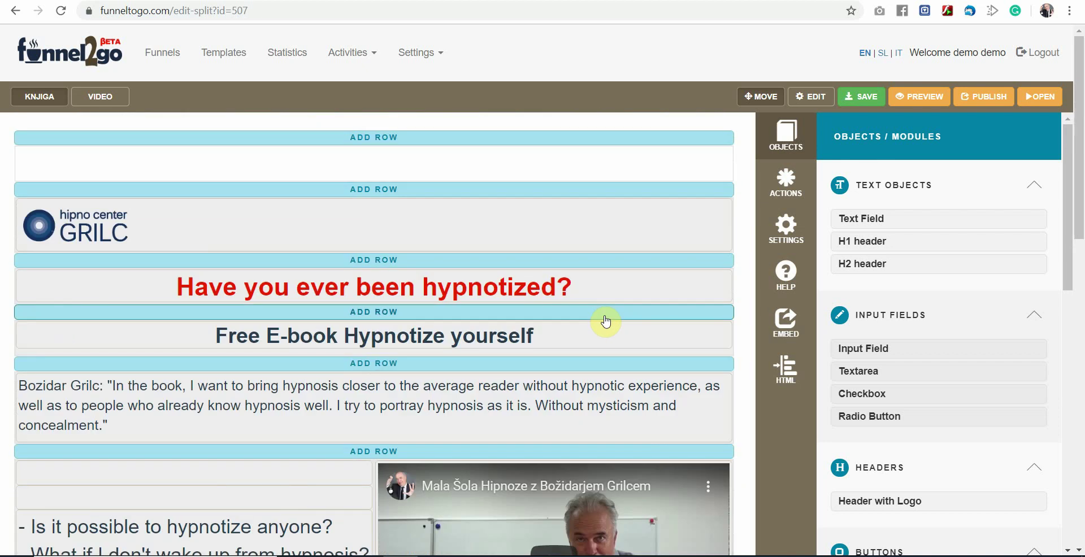
{"action": "left_click", "coordinate": [986, 102]}
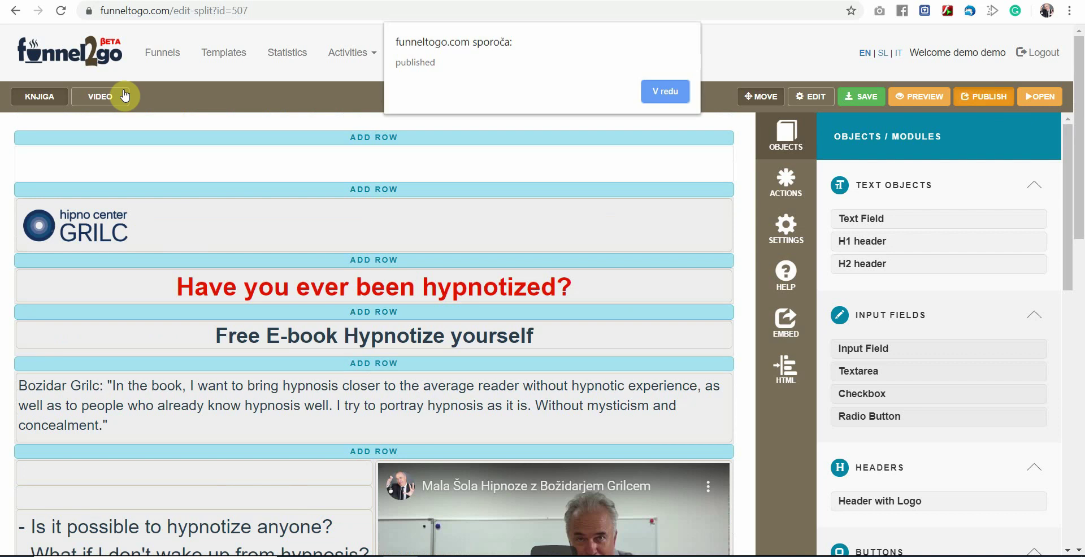
{"action": "left_click", "coordinate": [664, 91]}
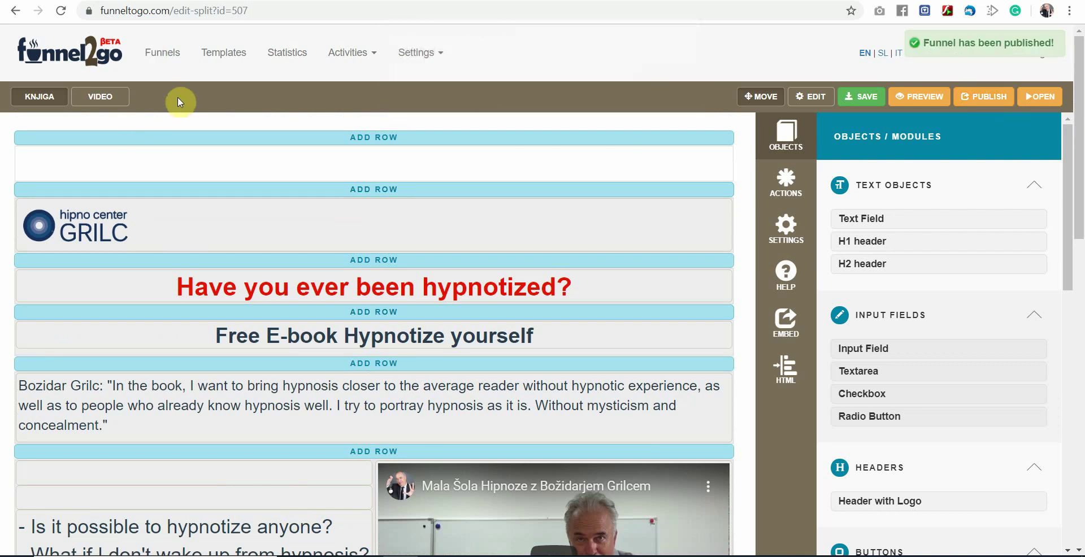
Return to the funnel list, open the live Hypnosis book page and look over its content down to the signup form.
{"action": "left_click", "coordinate": [161, 57]}
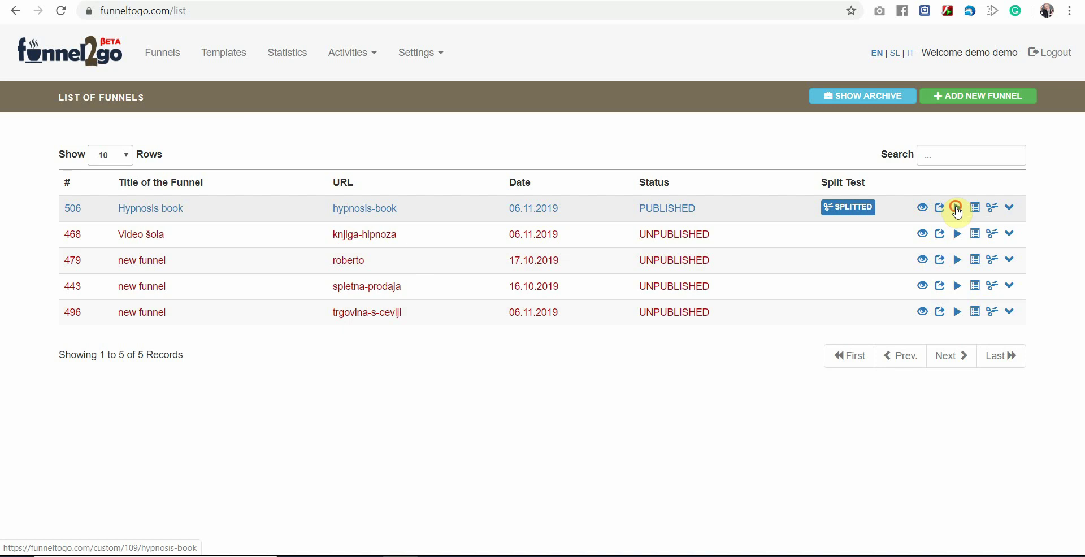
{"action": "left_click", "coordinate": [956, 210]}
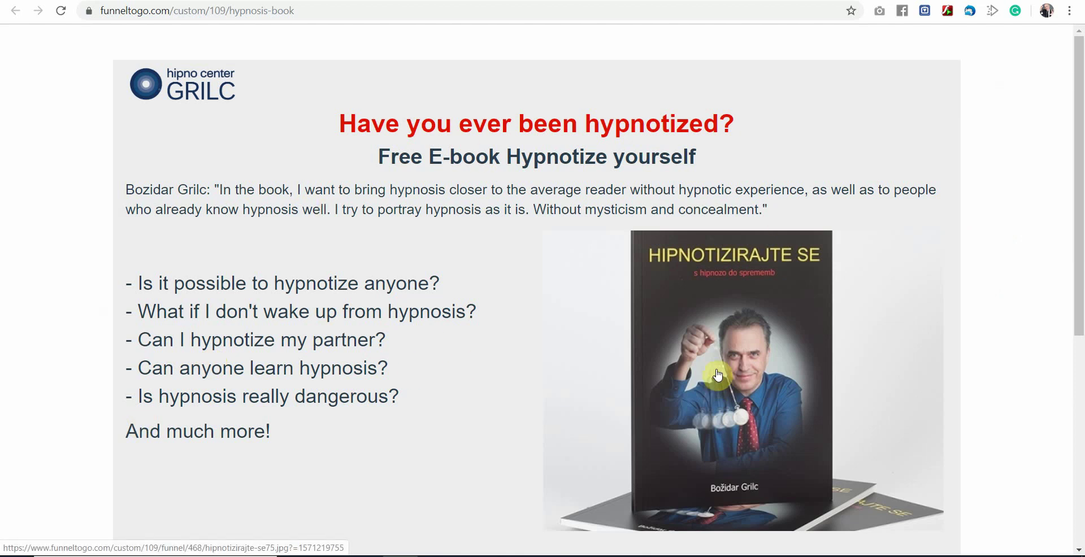
{"action": "scroll", "coordinate": [528, 300], "scroll_direction": "down", "scroll_amount": 6}
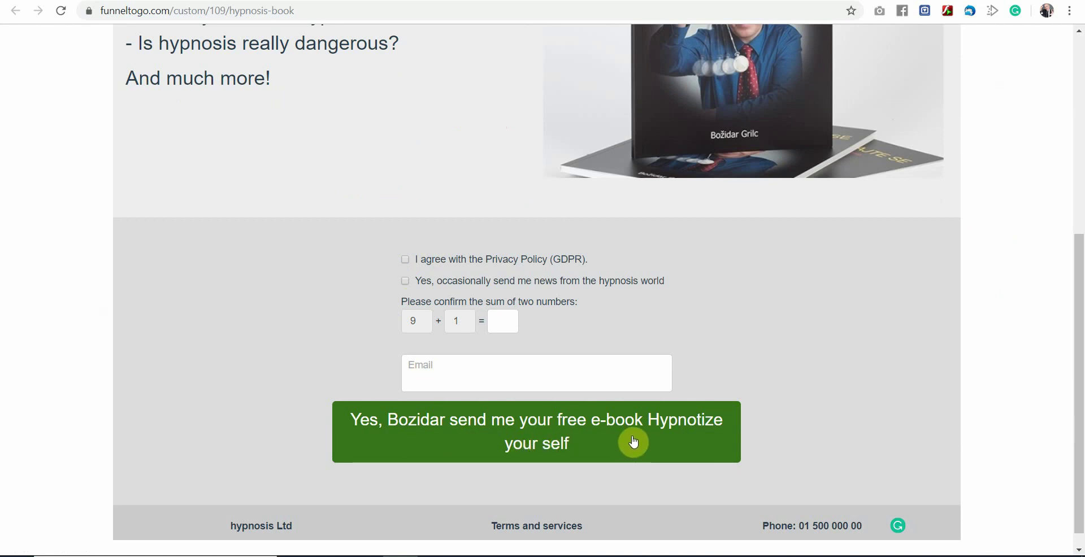
{"action": "scroll", "coordinate": [806, 349], "scroll_direction": "up", "scroll_amount": 6}
{"action": "scroll", "coordinate": [806, 353], "scroll_direction": "down", "scroll_amount": 3}
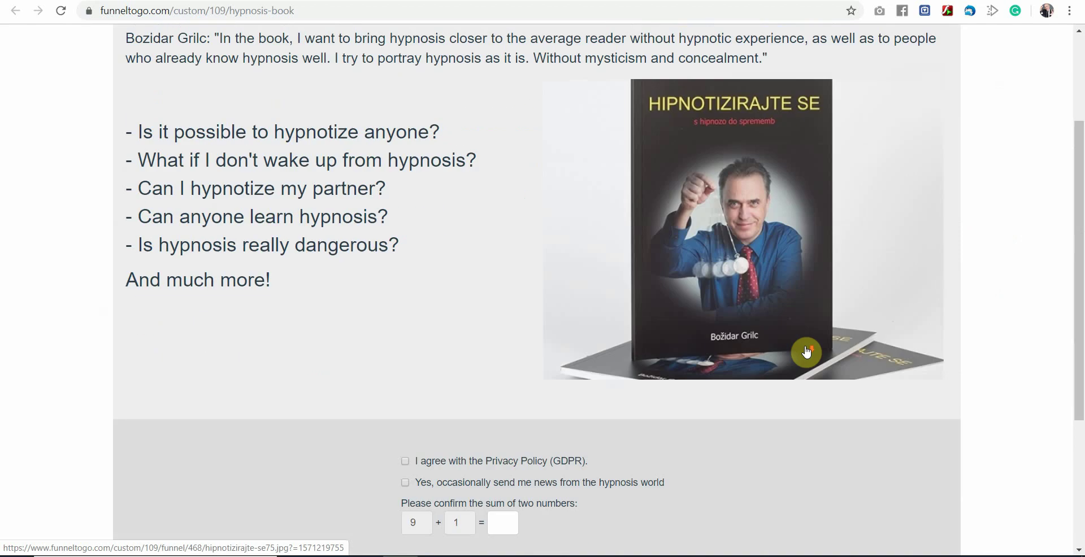
{"action": "scroll", "coordinate": [807, 352], "scroll_direction": "up", "scroll_amount": 3}
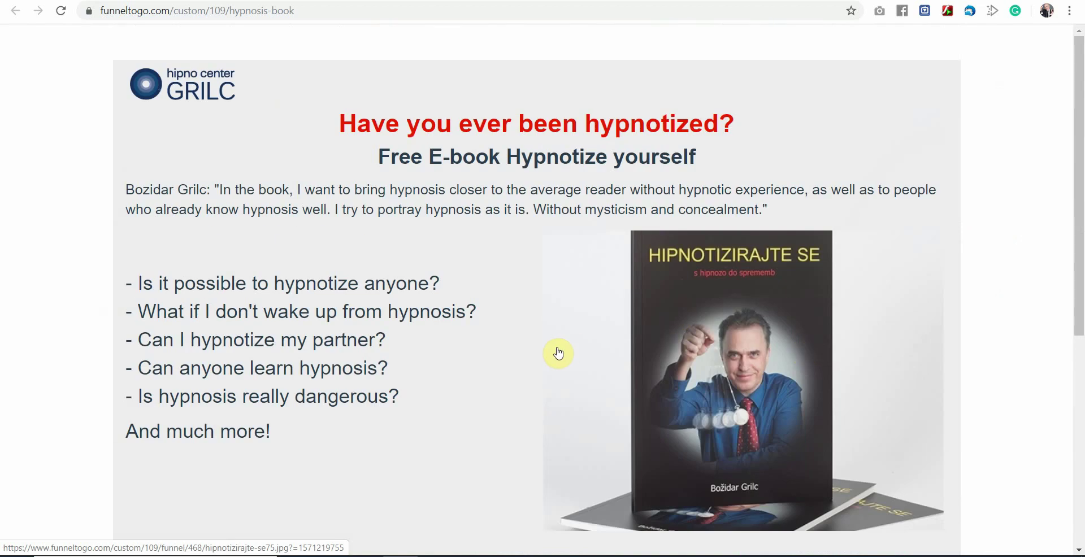
{"action": "scroll", "coordinate": [561, 346], "scroll_direction": "down", "scroll_amount": 1}
{"action": "scroll", "coordinate": [562, 346], "scroll_direction": "up", "scroll_amount": 3}
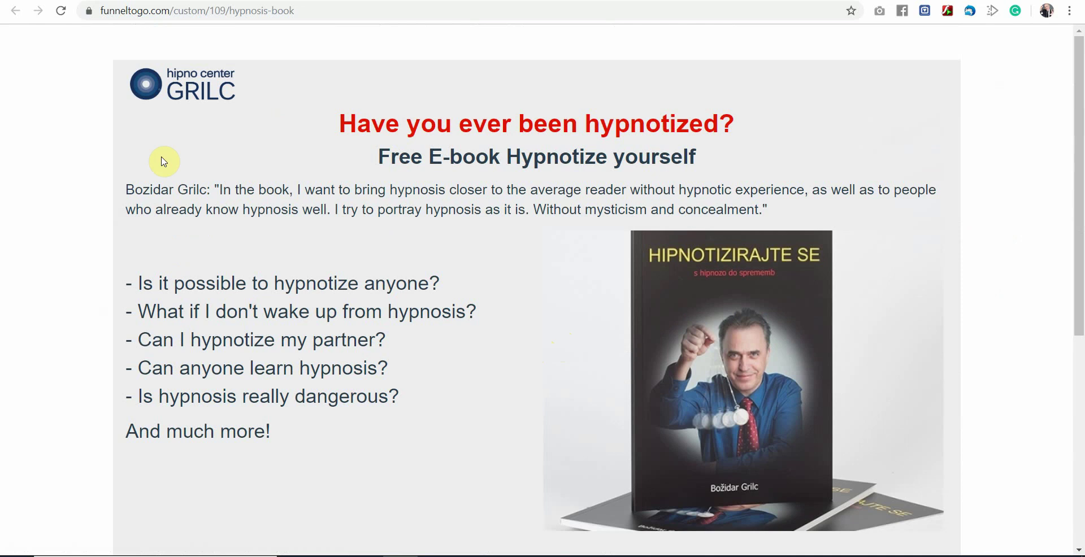
Reload the live Hypnosis book page repeatedly to compare which split version is served, the book cover or the video.
{"action": "left_click", "coordinate": [61, 13]}
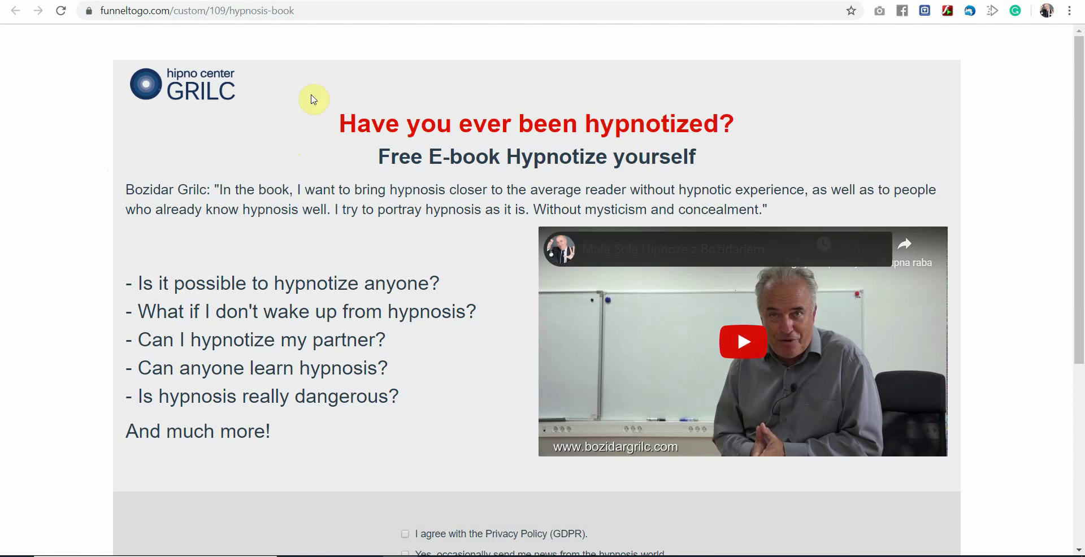
{"action": "left_click", "coordinate": [61, 11]}
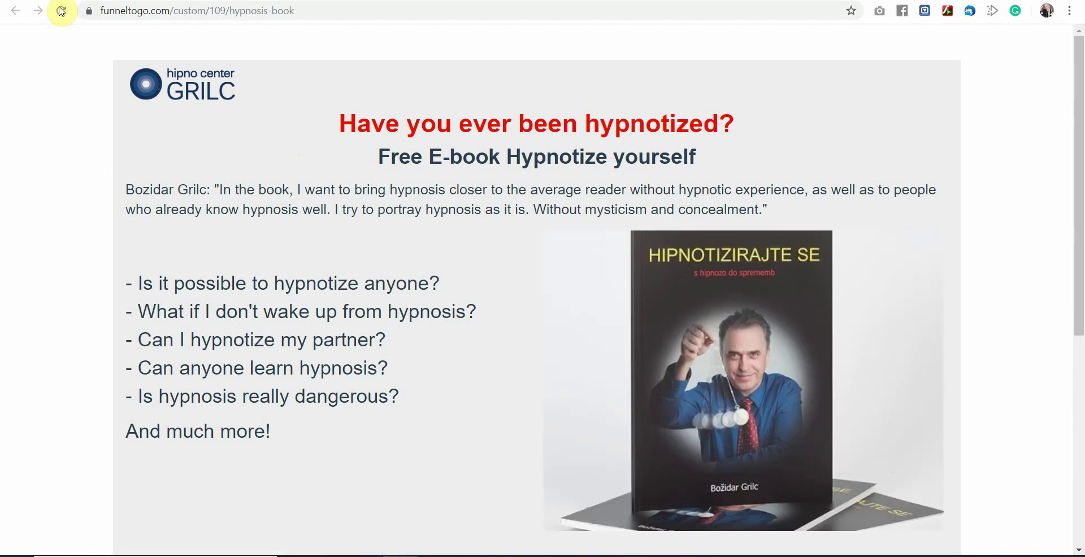
{"action": "left_click", "coordinate": [61, 11]}
{"action": "left_click", "coordinate": [63, 12]}
{"action": "left_click", "coordinate": [61, 11]}
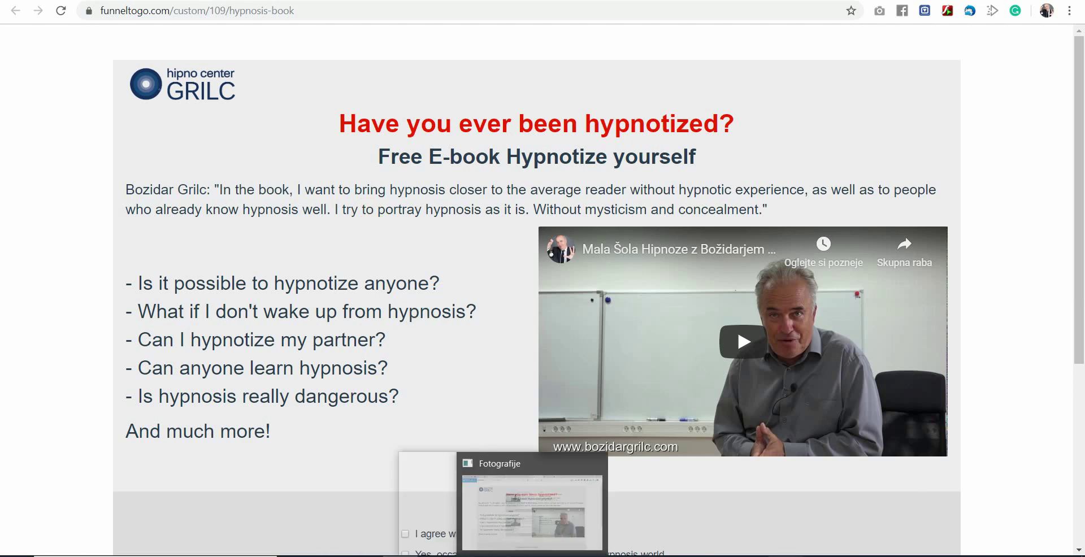
{"action": "left_click", "coordinate": [721, 551]}
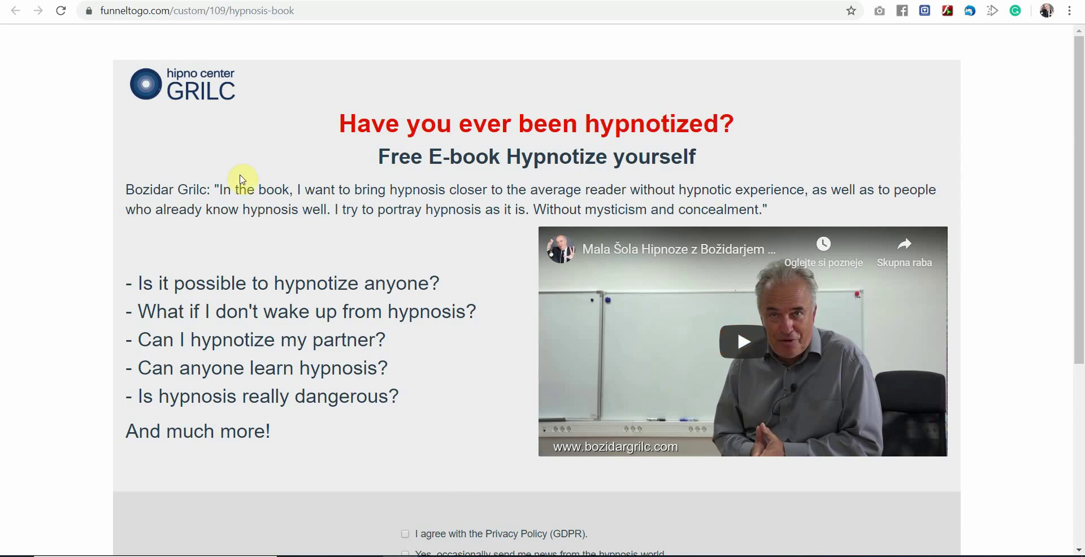
{"action": "left_click", "coordinate": [61, 11]}
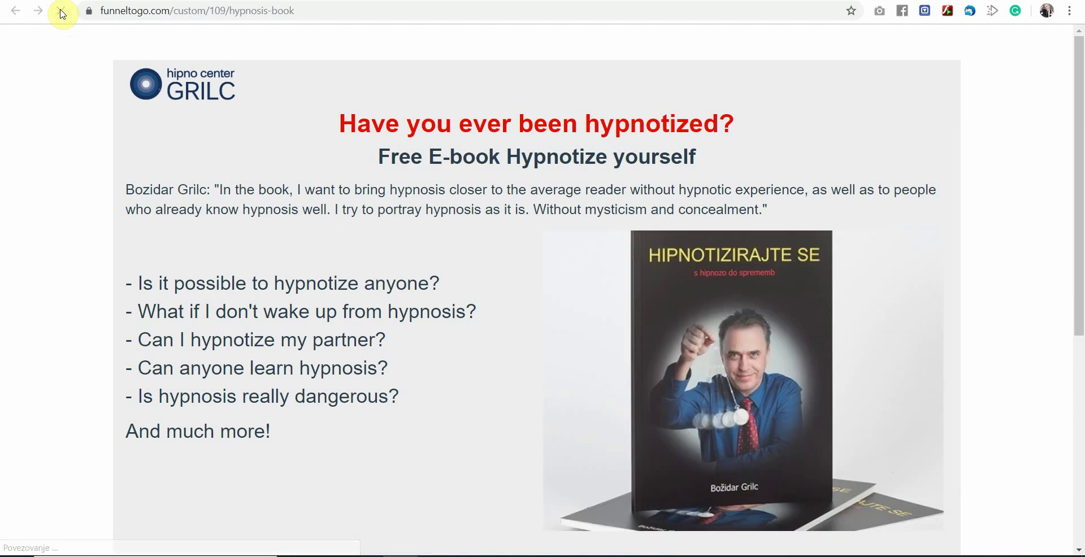
{"action": "left_click", "coordinate": [61, 10]}
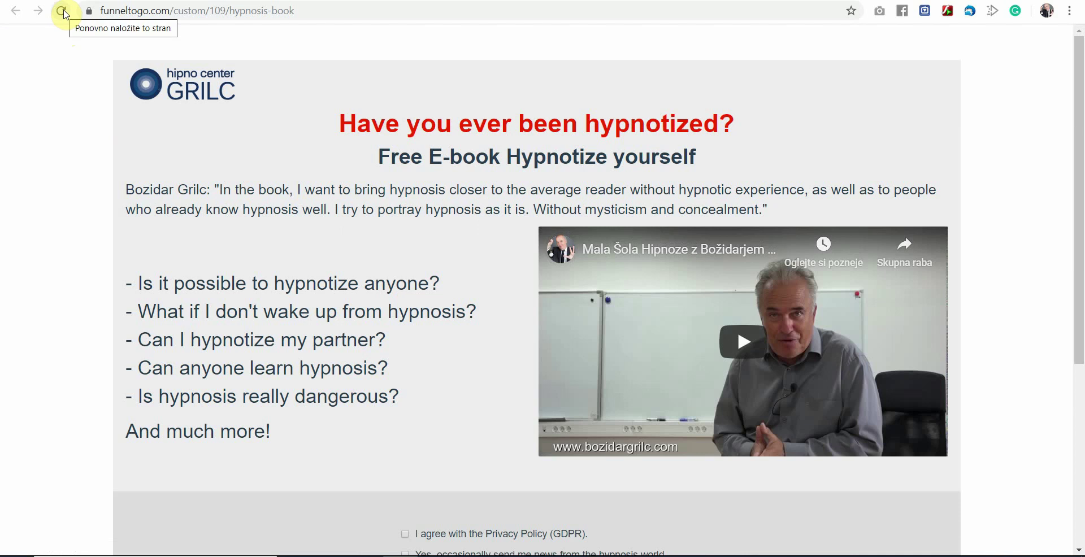
{"action": "left_click", "coordinate": [63, 12]}
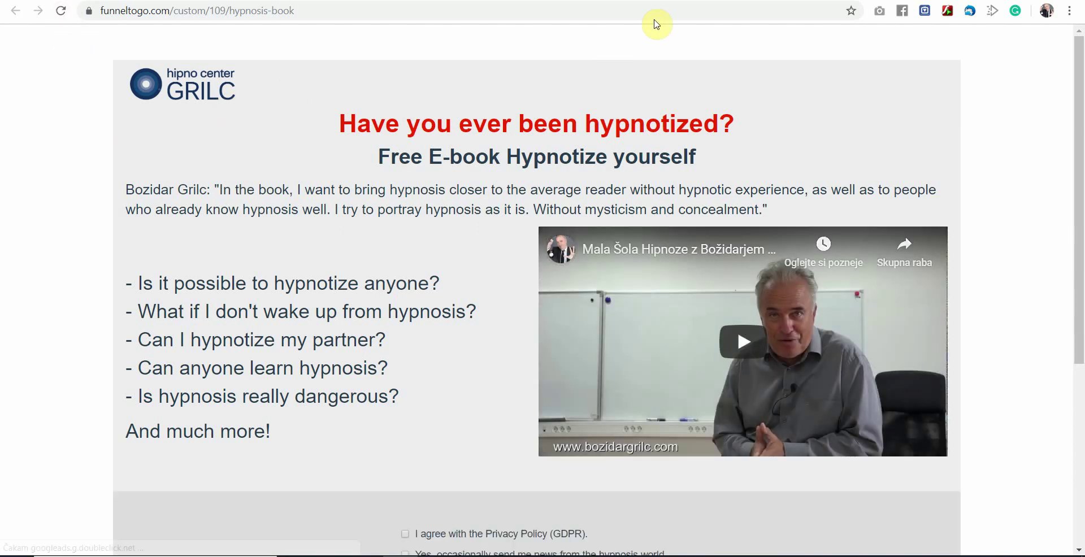
Open the Hypnosis book funnel's split versions and split "Hypnosis book - 2" into a new version titled "Hypnosis book - 3".
{"action": "left_click", "coordinate": [507, 1]}
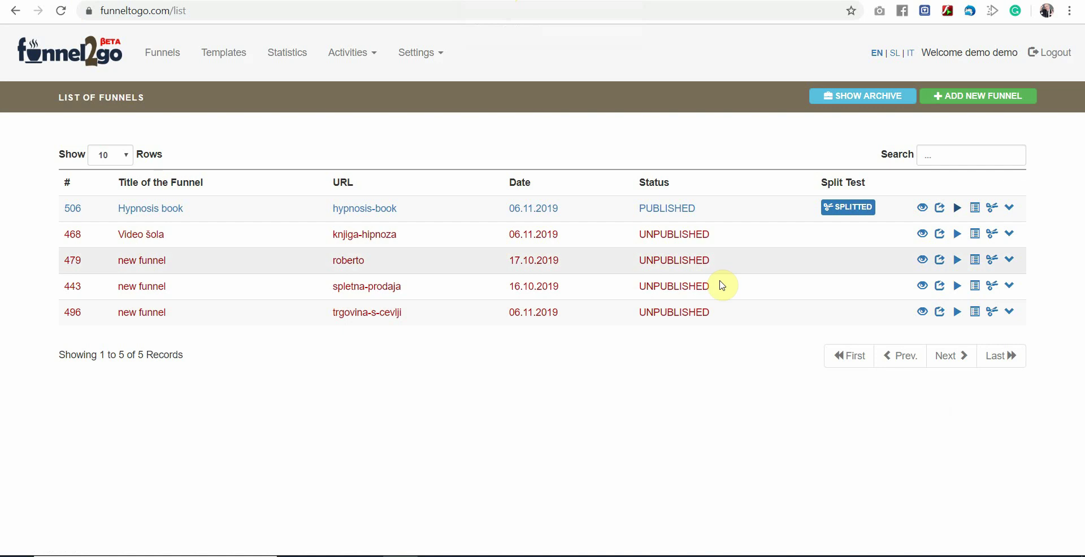
{"action": "left_click", "coordinate": [677, 210]}
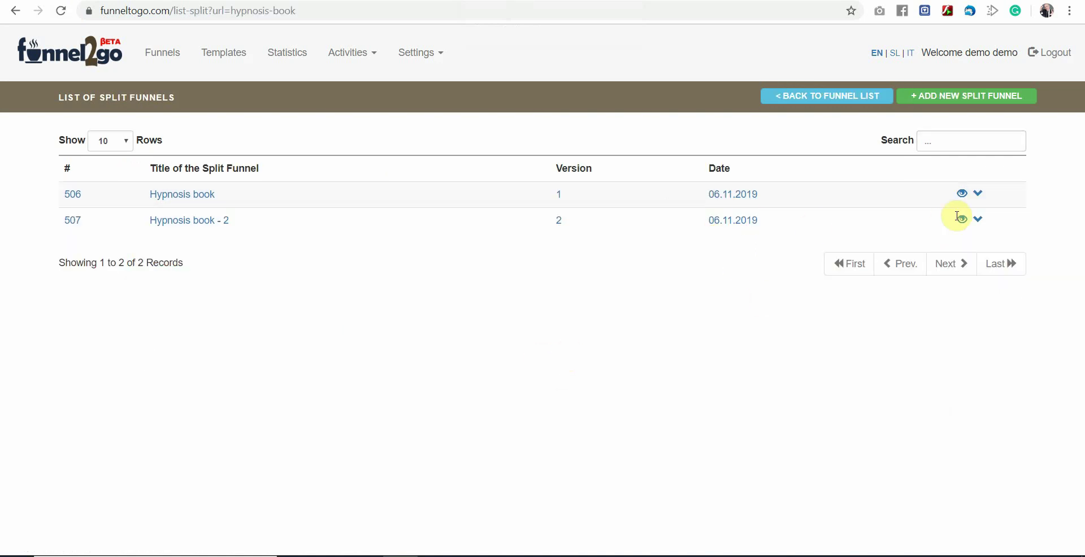
{"action": "left_click", "coordinate": [978, 223]}
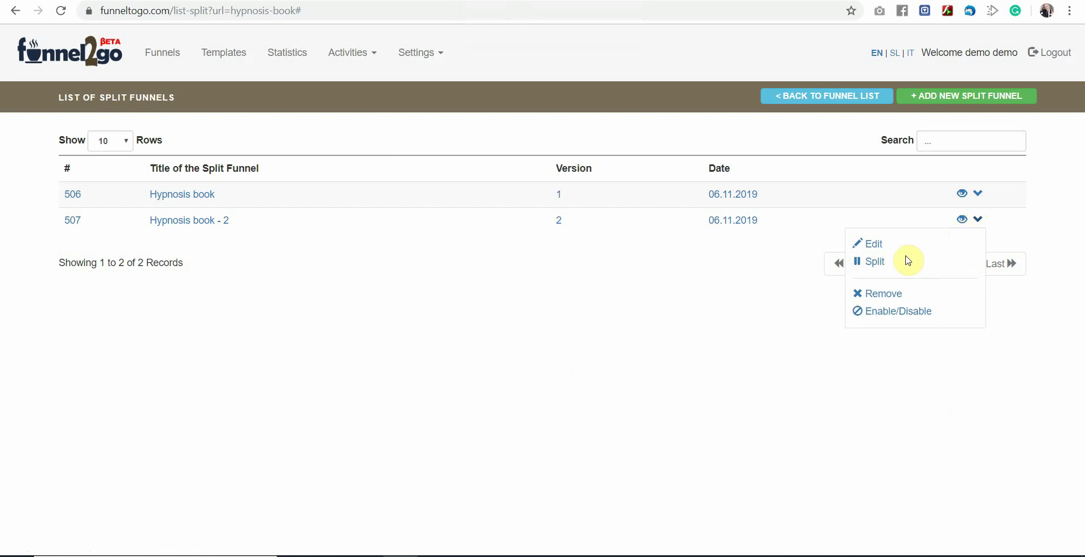
{"action": "left_click", "coordinate": [880, 264]}
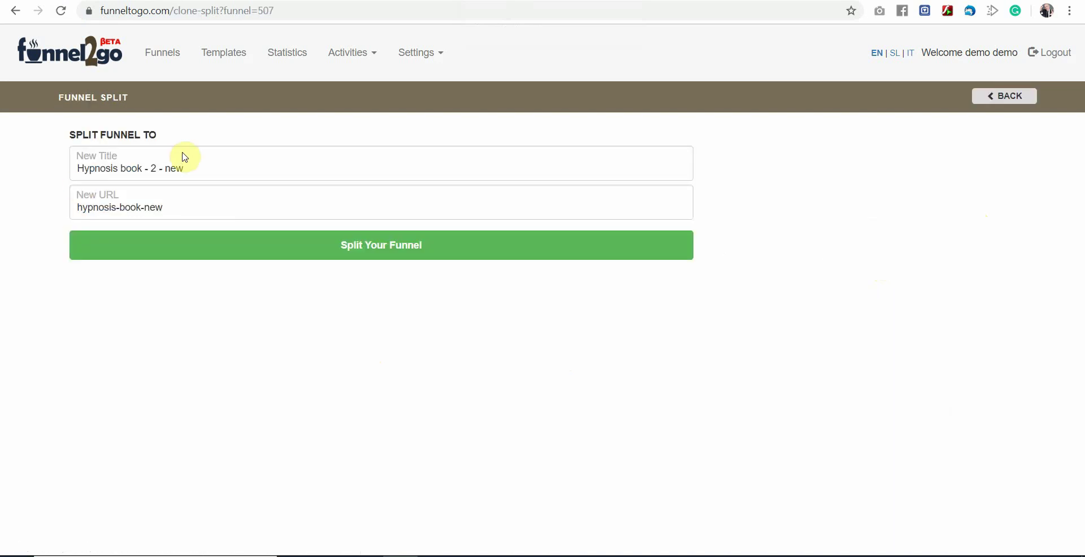
{"action": "left_click_drag", "start_coordinate": [151, 166], "coordinate": [281, 165]}
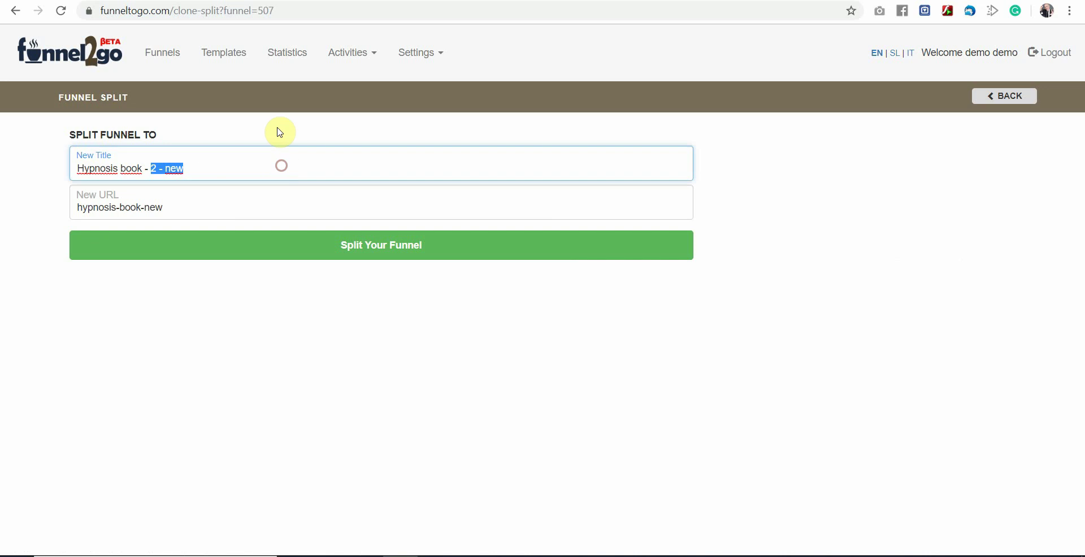
{"action": "double_click", "coordinate": [146, 209]}
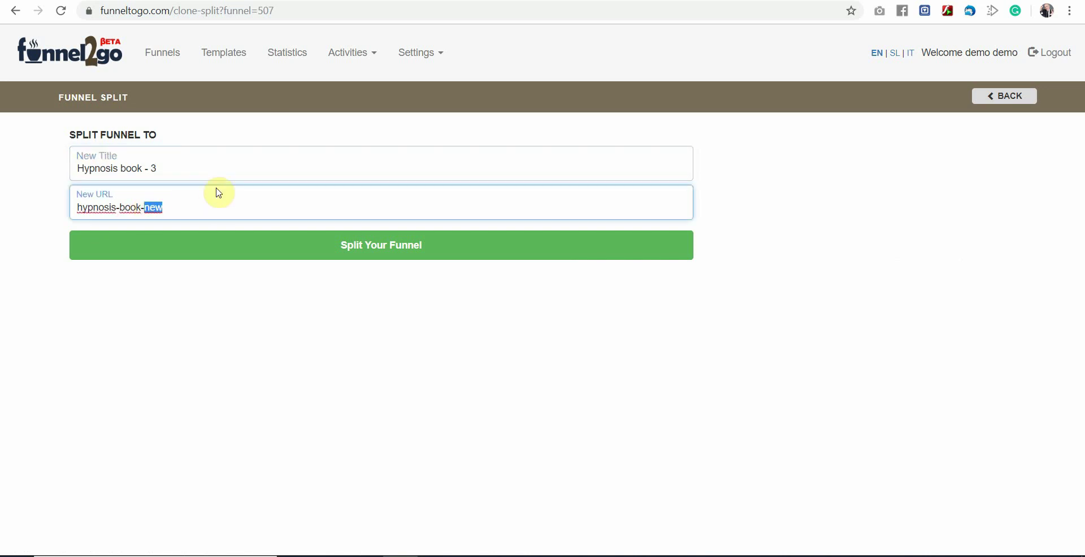
{"action": "left_click", "coordinate": [399, 249]}
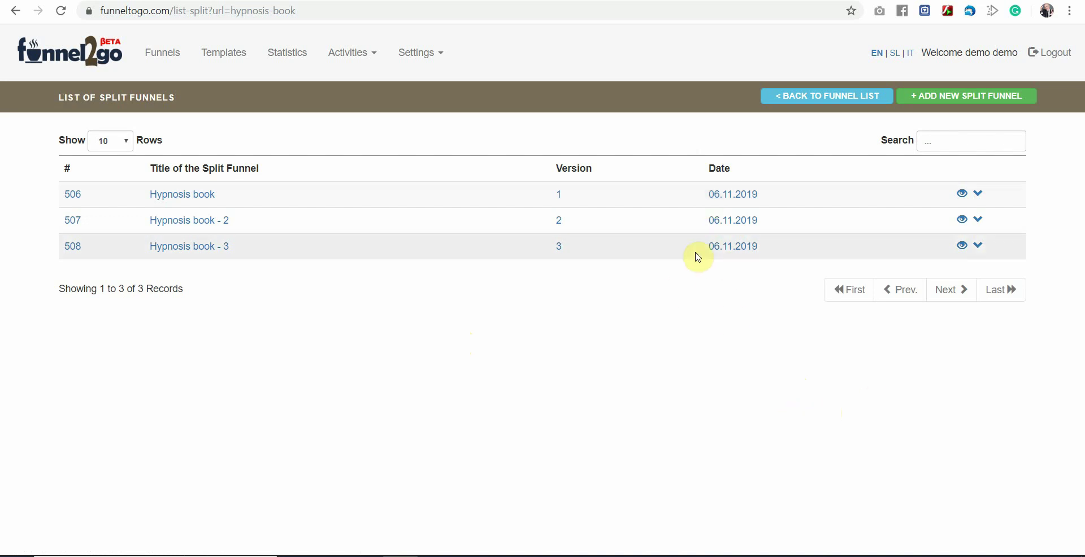
Open "Hypnosis book - 3" in the page editor and delete the embedded video beside the list of hypnosis questions.
{"action": "left_click", "coordinate": [186, 250]}
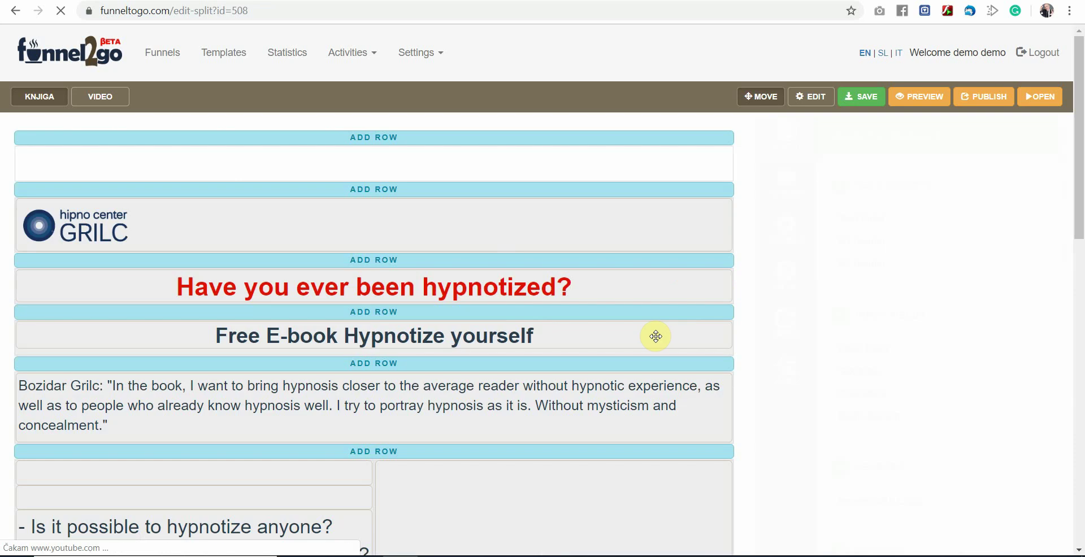
{"action": "scroll", "coordinate": [653, 339], "scroll_direction": "down", "scroll_amount": 4}
{"action": "scroll", "coordinate": [653, 343], "scroll_direction": "down", "scroll_amount": 2}
{"action": "scroll", "coordinate": [656, 346], "scroll_direction": "up", "scroll_amount": 1}
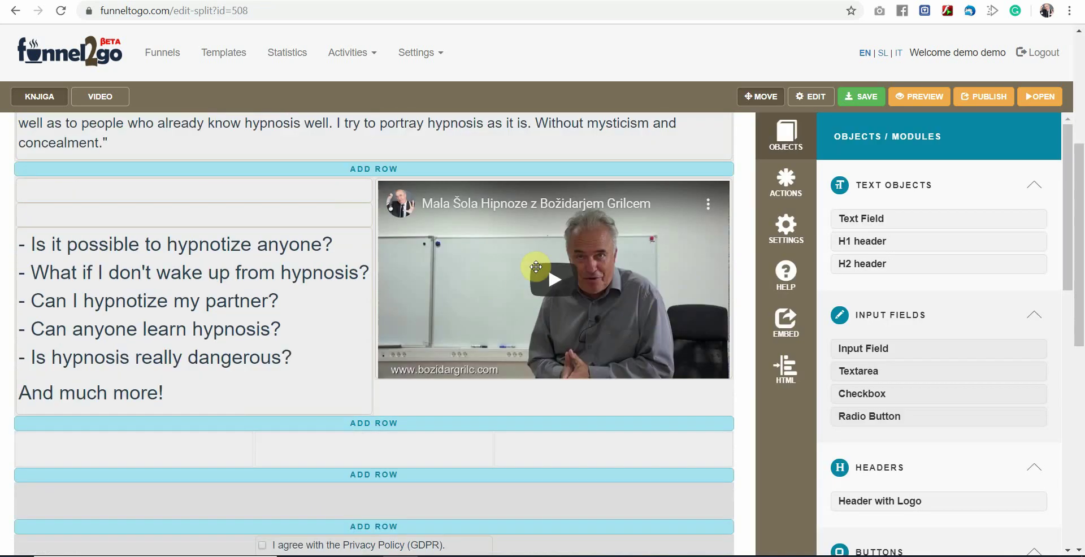
{"action": "scroll", "coordinate": [531, 281], "scroll_direction": "up", "scroll_amount": 1}
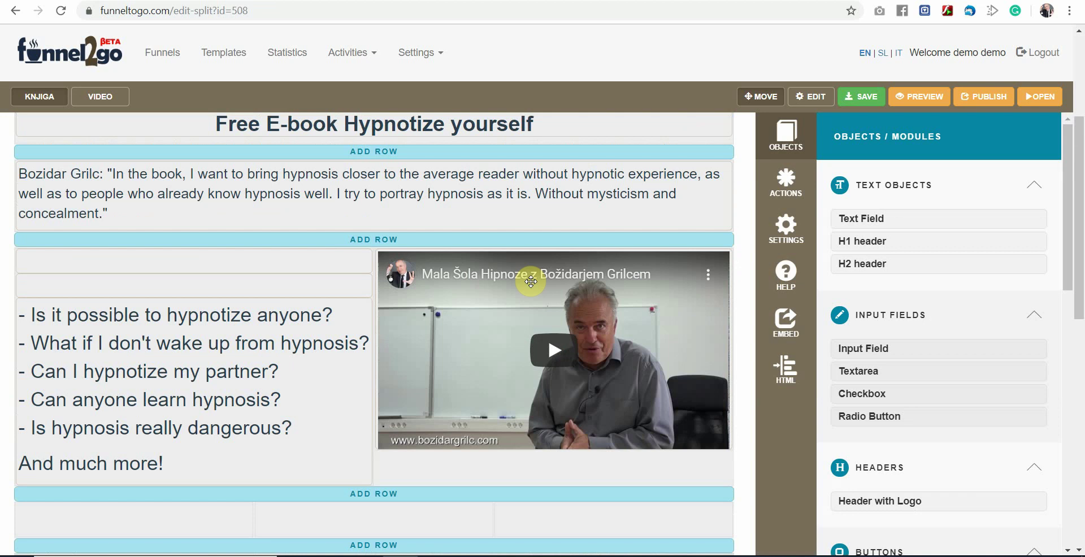
{"action": "scroll", "coordinate": [530, 281], "scroll_direction": "down", "scroll_amount": 1}
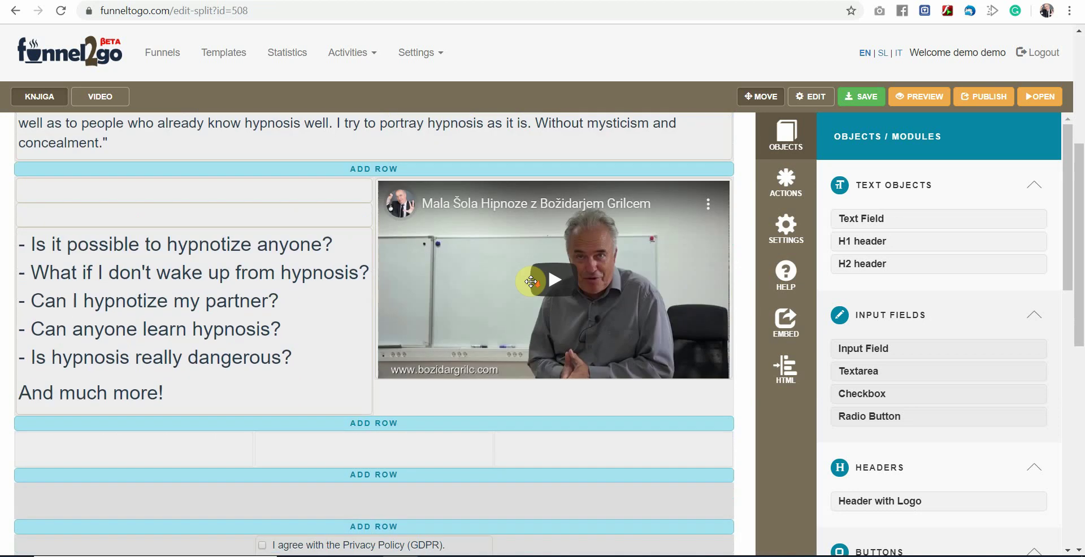
{"action": "left_click", "coordinate": [814, 97]}
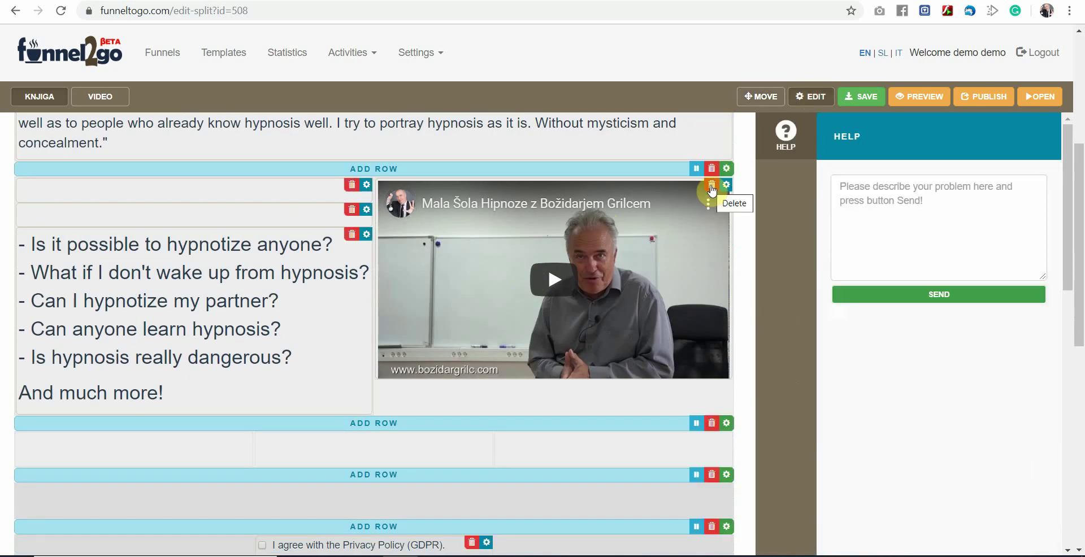
{"action": "left_click", "coordinate": [711, 187]}
{"action": "left_click", "coordinate": [606, 90]}
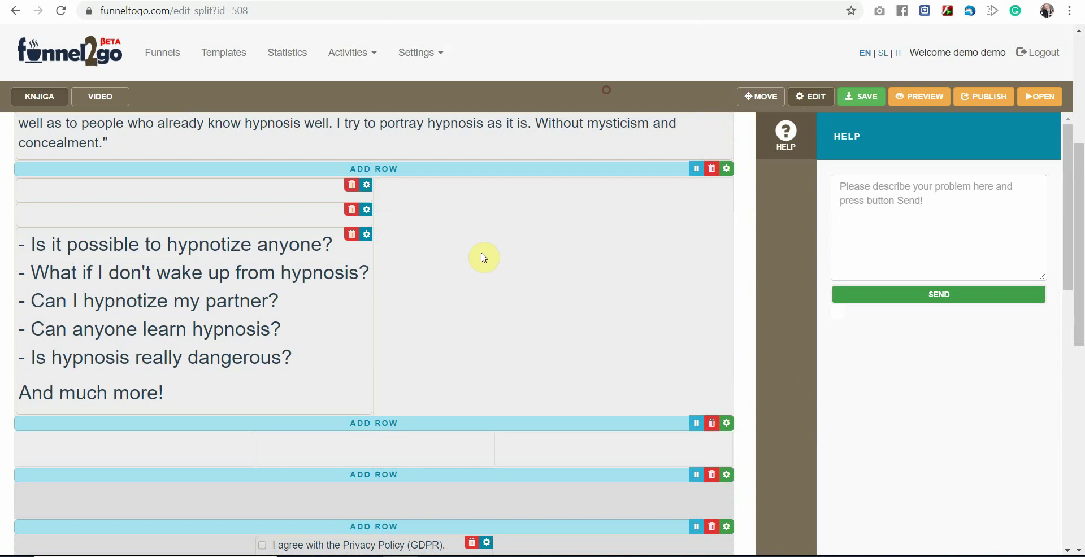
Add a single-column row above the list of hypnosis questions and delete that empty row again.
{"action": "left_click", "coordinate": [746, 99]}
{"action": "left_click", "coordinate": [721, 169]}
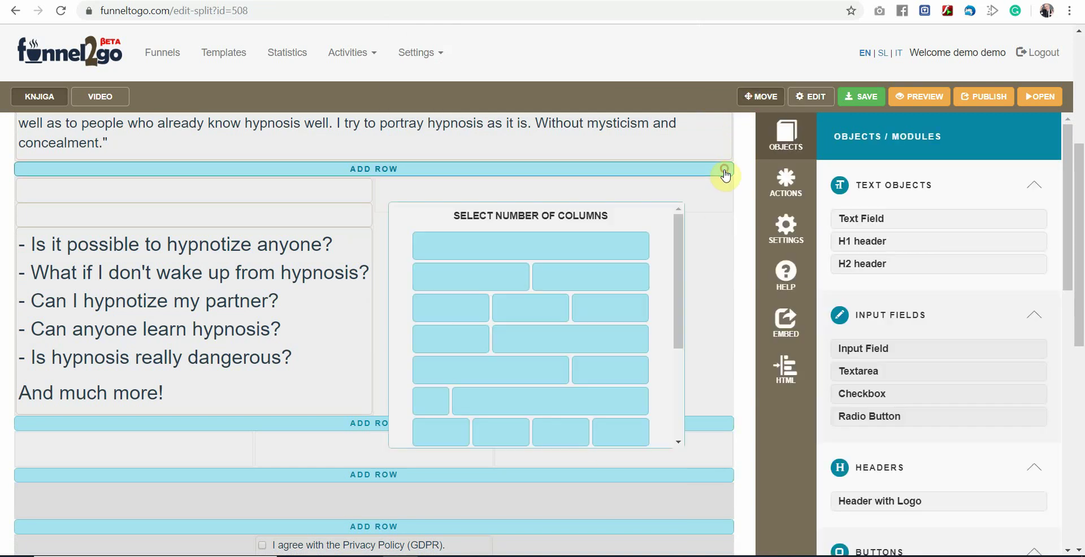
{"action": "left_click", "coordinate": [585, 243]}
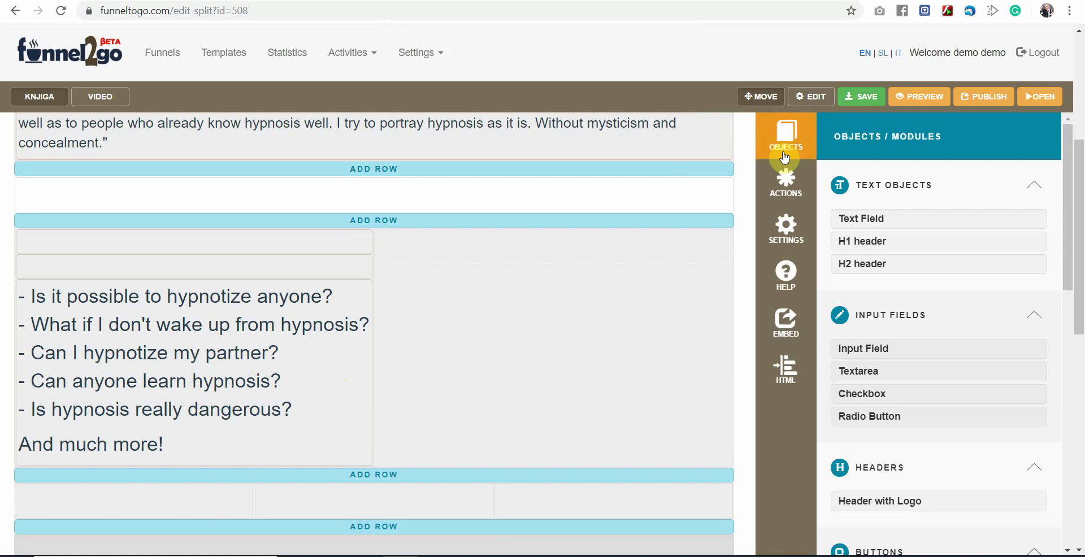
{"action": "left_click", "coordinate": [822, 97]}
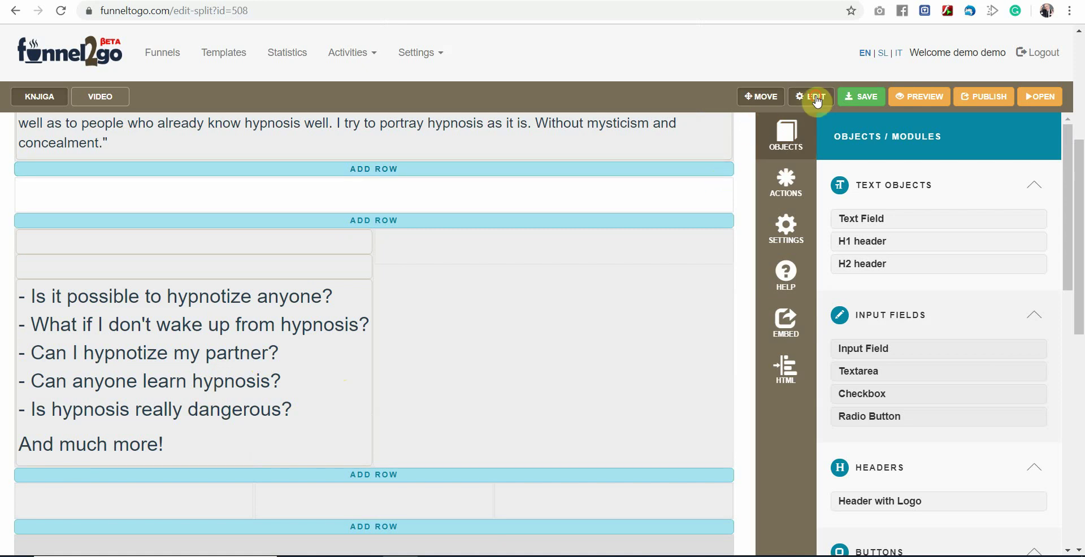
{"action": "left_click", "coordinate": [712, 170]}
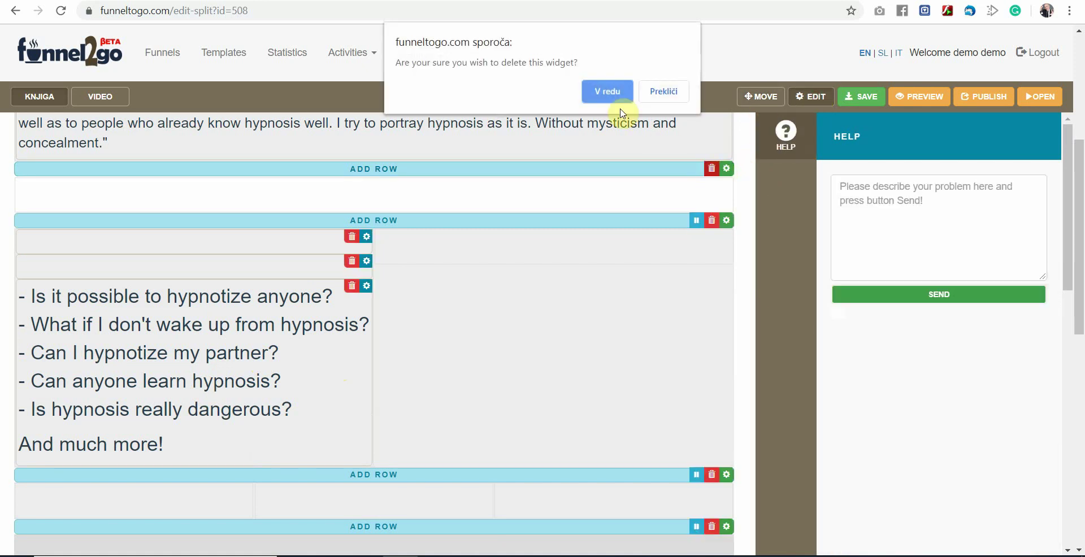
{"action": "left_click", "coordinate": [604, 89]}
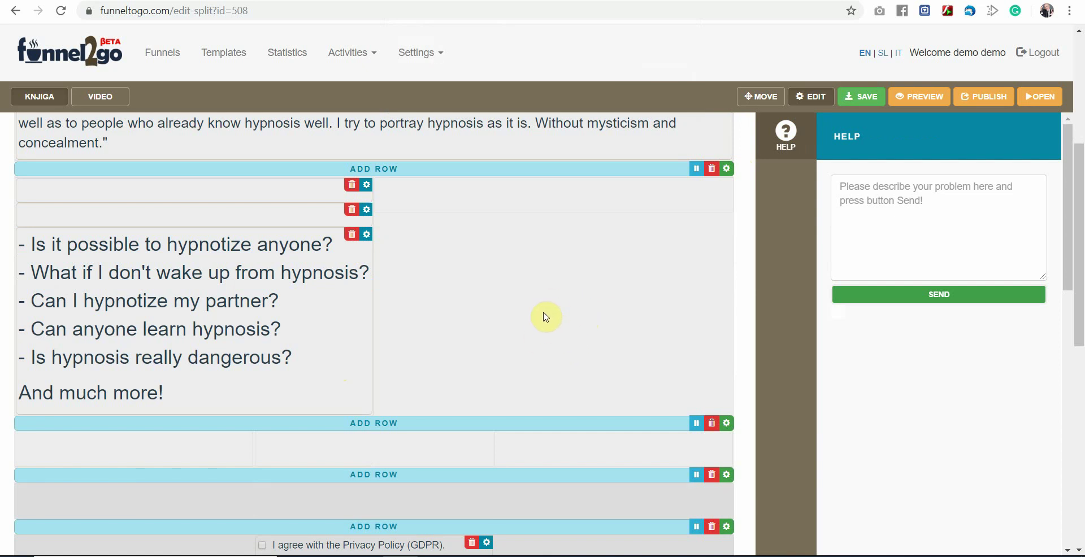
Publish the "Hypnosis book - 3" version without the video.
{"action": "left_click", "coordinate": [985, 100]}
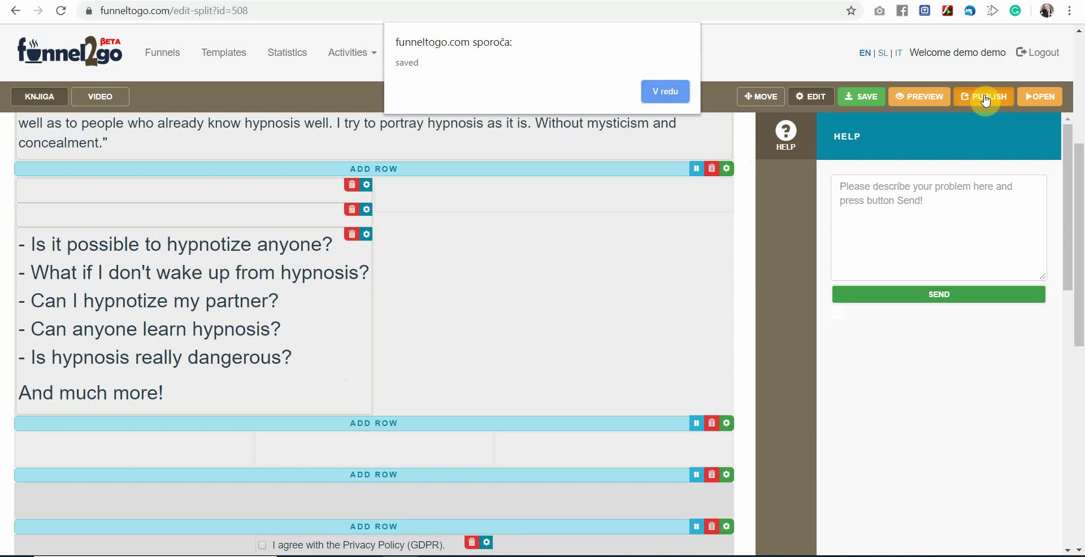
{"action": "left_click", "coordinate": [665, 92]}
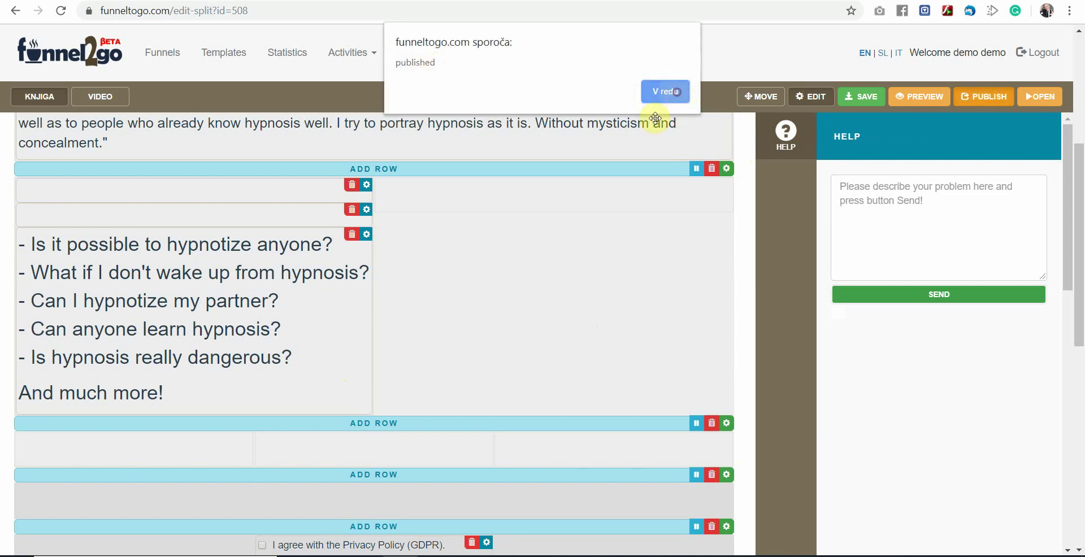
{"action": "left_click", "coordinate": [660, 92]}
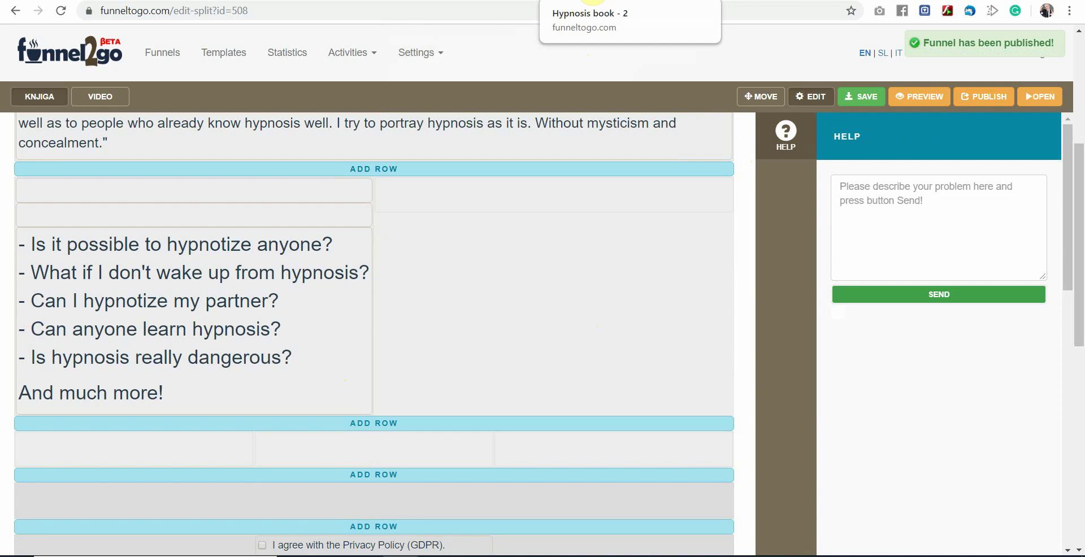
Reload the live Hypnosis book page until the version without media is served and examine it down to the signup form.
{"action": "left_click", "coordinate": [592, 1]}
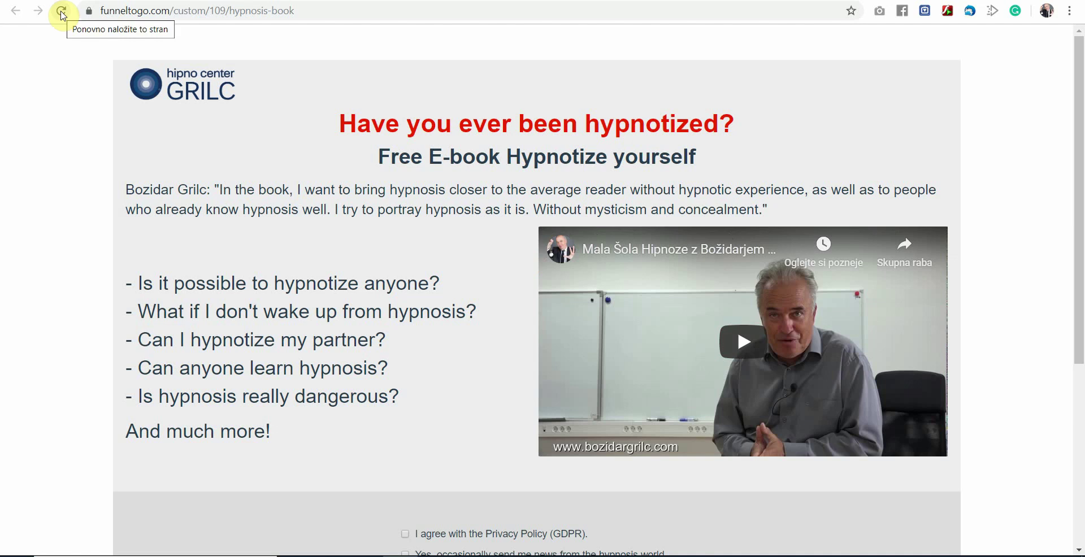
{"action": "left_click", "coordinate": [61, 13]}
{"action": "left_click", "coordinate": [62, 13]}
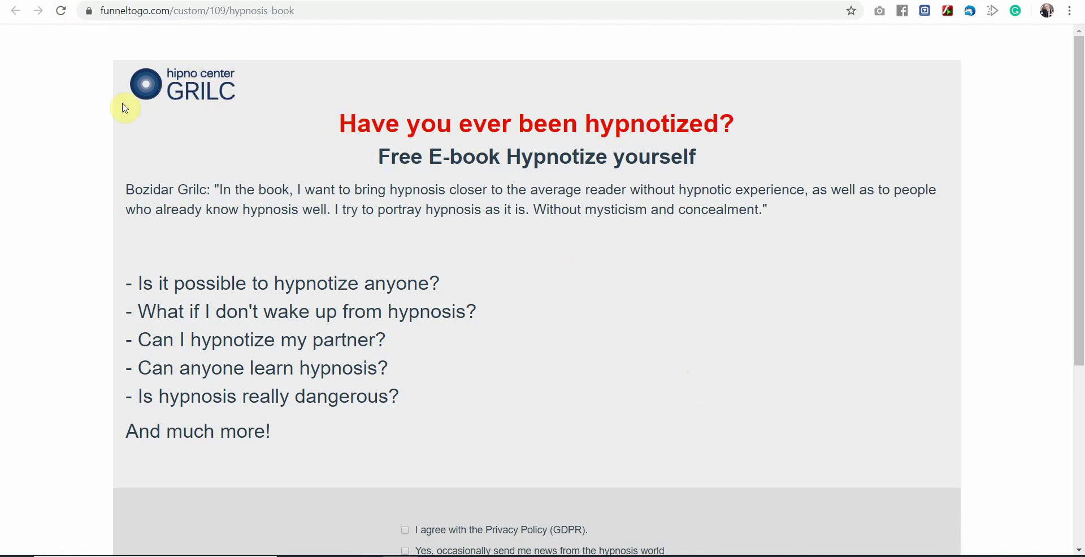
{"action": "scroll", "coordinate": [460, 241], "scroll_direction": "down", "scroll_amount": 5}
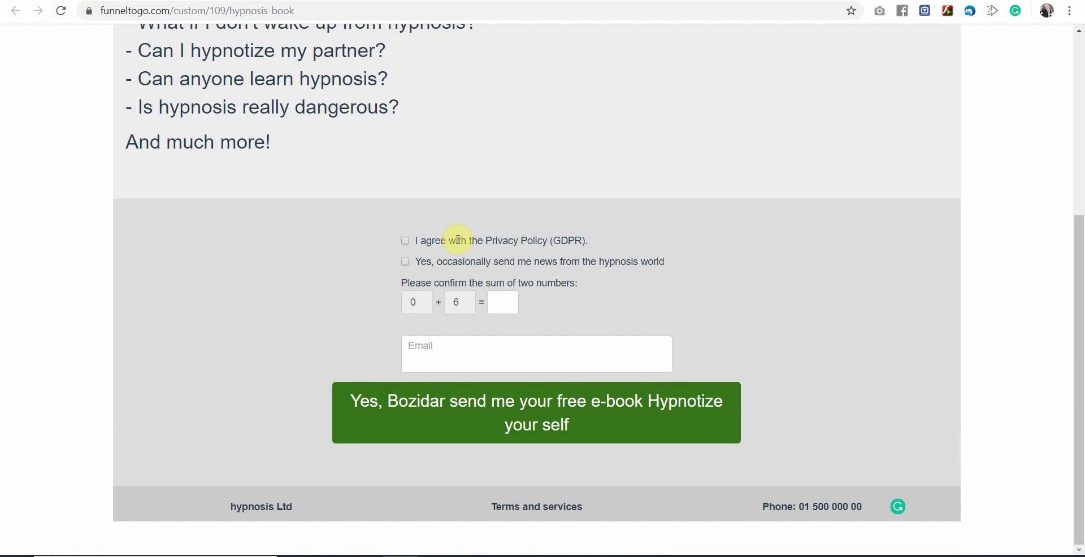
{"action": "scroll", "coordinate": [806, 315], "scroll_direction": "up", "scroll_amount": 5}
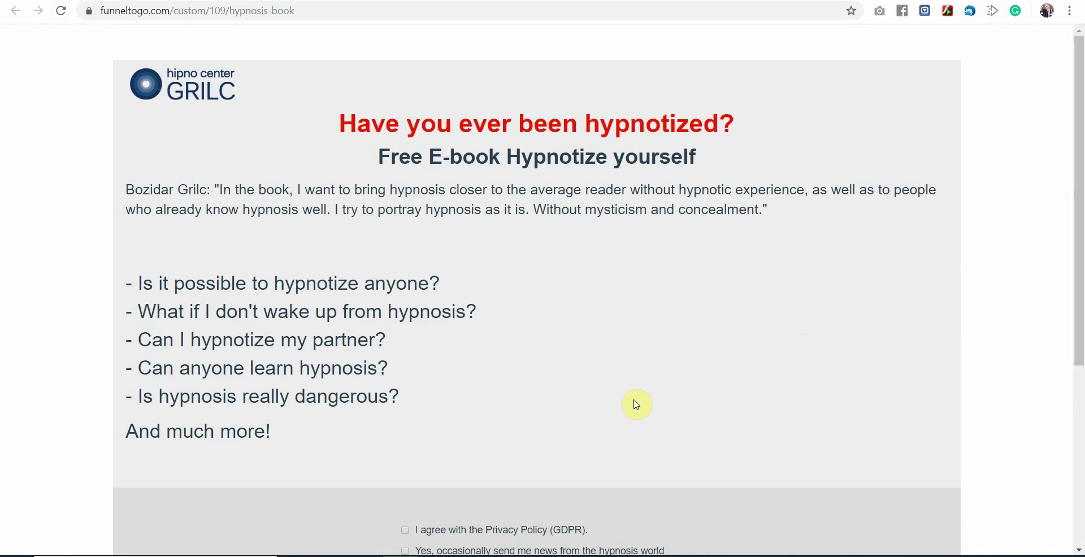
{"action": "scroll", "coordinate": [669, 382], "scroll_direction": "down", "scroll_amount": 5}
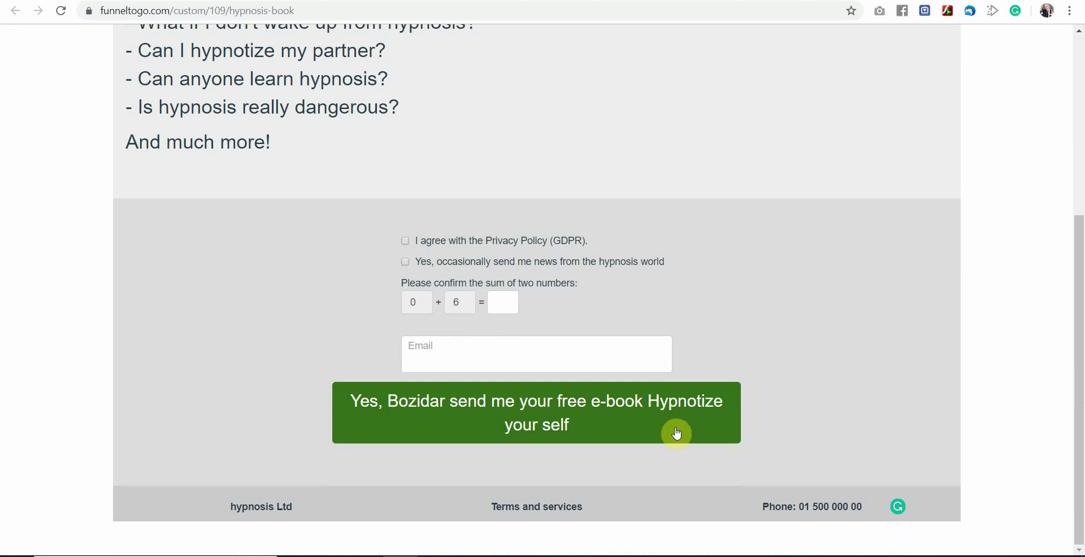
{"action": "scroll", "coordinate": [788, 319], "scroll_direction": "up", "scroll_amount": 5}
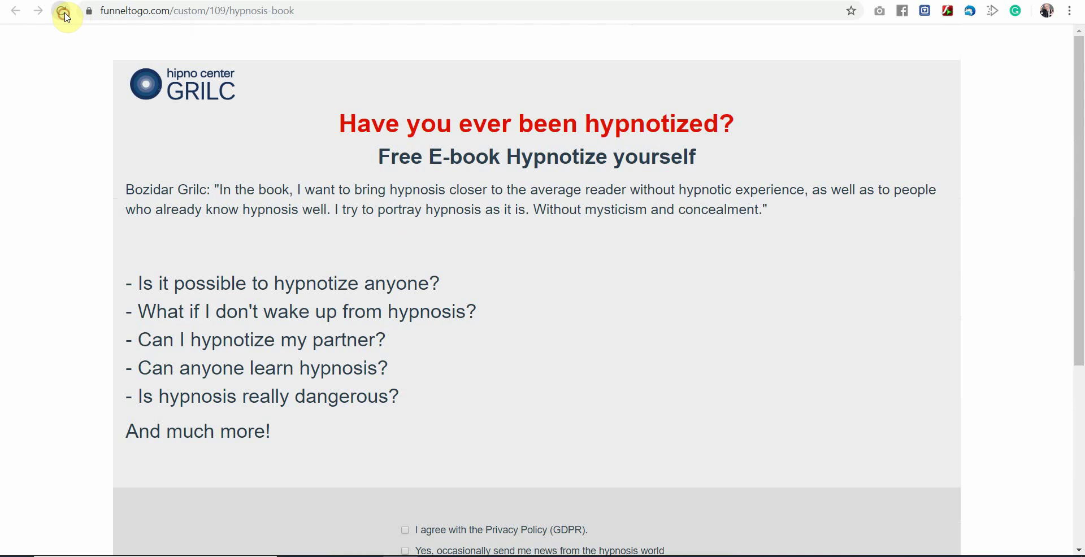
Keep reloading the live page to compare the book cover and video versions, and look over each one's content and signup form.
{"action": "left_click", "coordinate": [62, 12]}
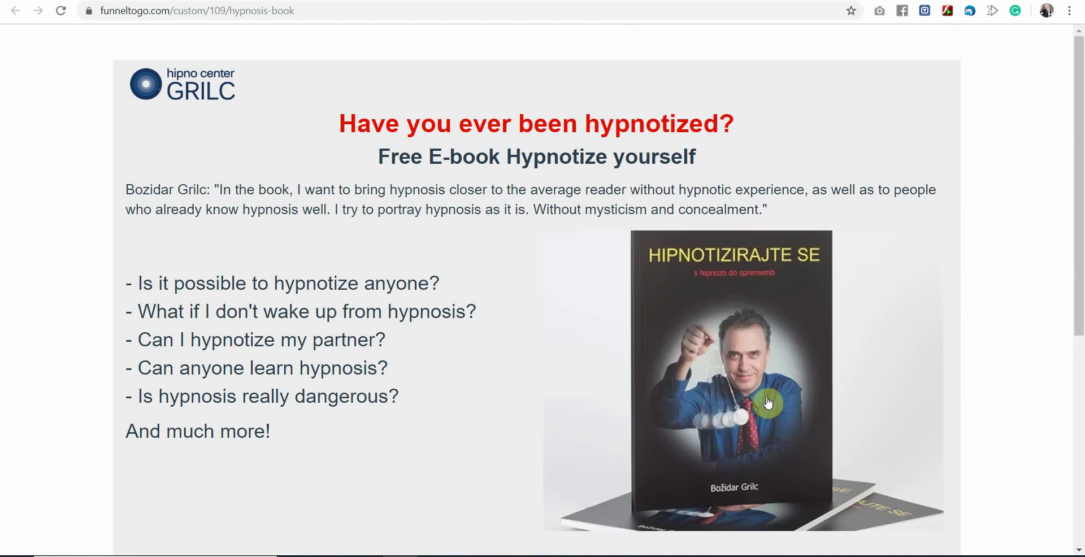
{"action": "scroll", "coordinate": [719, 376], "scroll_direction": "down", "scroll_amount": 2}
{"action": "scroll", "coordinate": [735, 351], "scroll_direction": "up", "scroll_amount": 1}
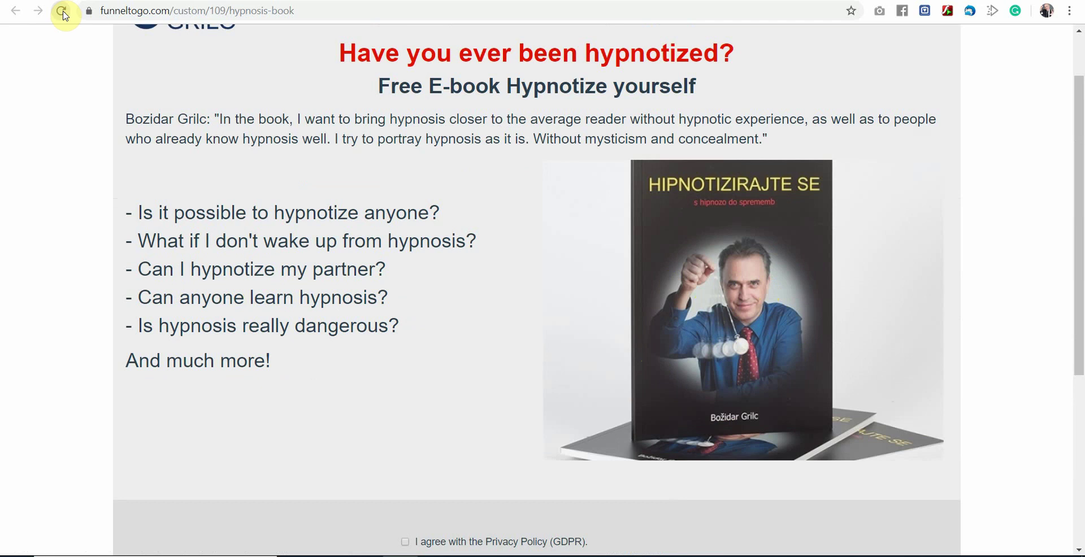
{"action": "left_click", "coordinate": [62, 11]}
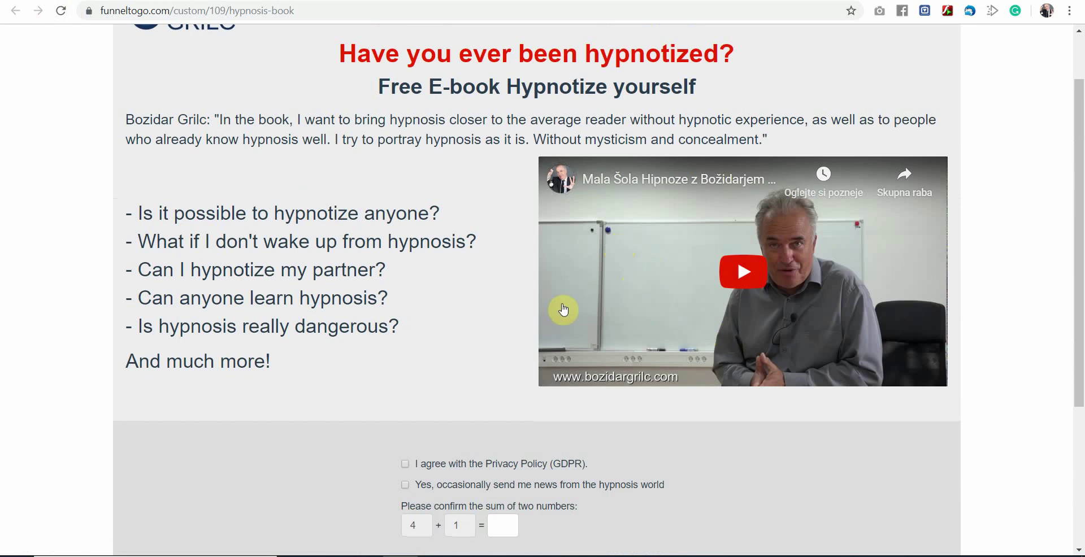
{"action": "scroll", "coordinate": [563, 310], "scroll_direction": "down", "scroll_amount": 4}
{"action": "scroll", "coordinate": [883, 306], "scroll_direction": "up", "scroll_amount": 5}
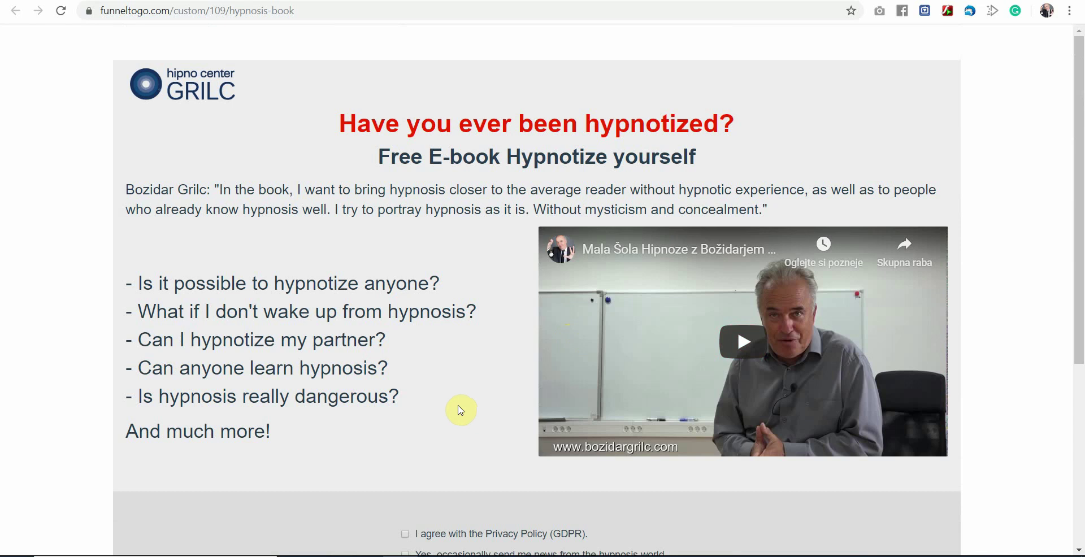
{"action": "scroll", "coordinate": [462, 410], "scroll_direction": "down", "scroll_amount": 5}
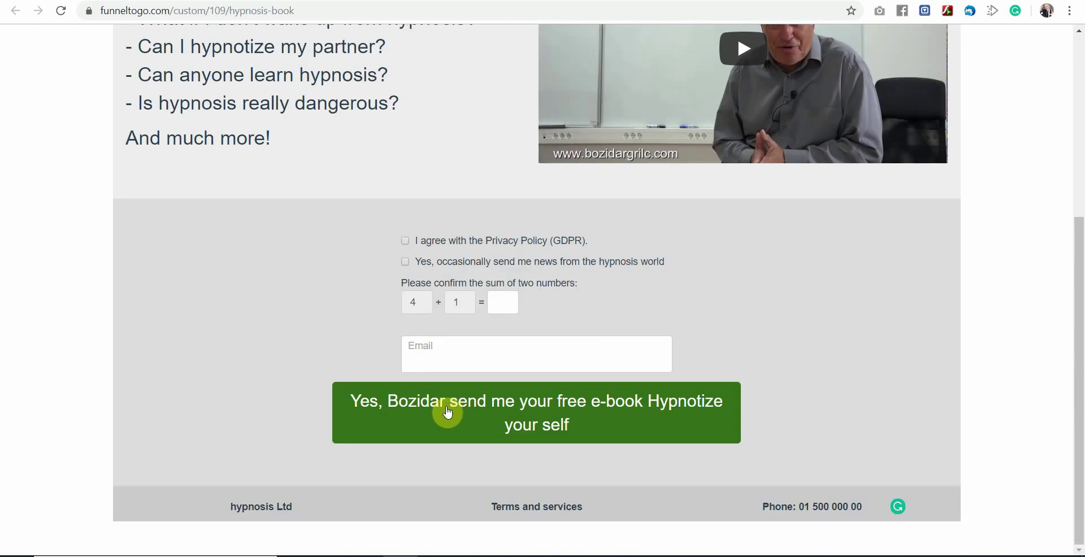
{"action": "scroll", "coordinate": [446, 409], "scroll_direction": "up", "scroll_amount": 5}
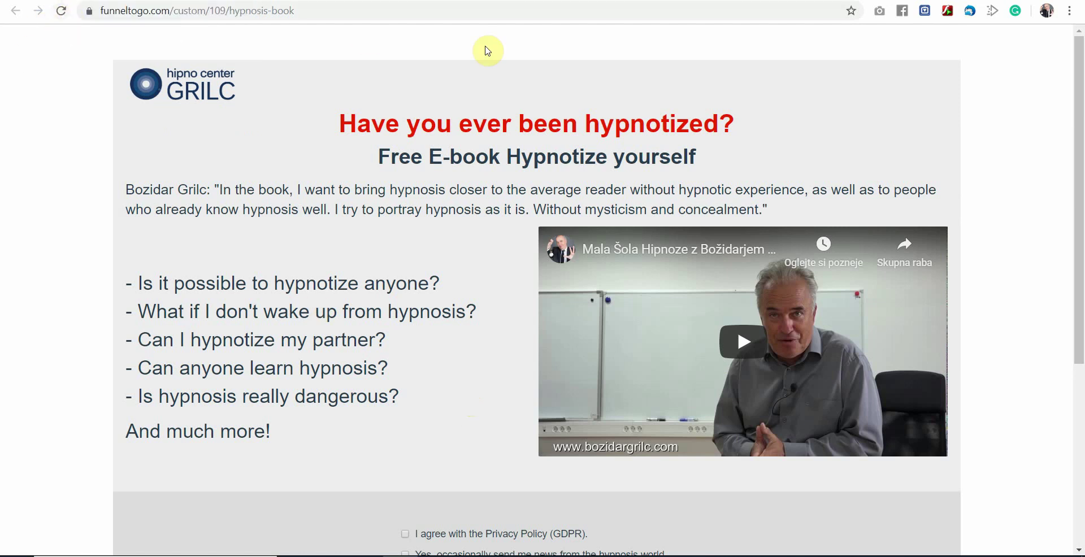
Return to the funnel editor and open the list of split versions belonging to the Hypnosis book funnel.
{"action": "left_click", "coordinate": [509, 0]}
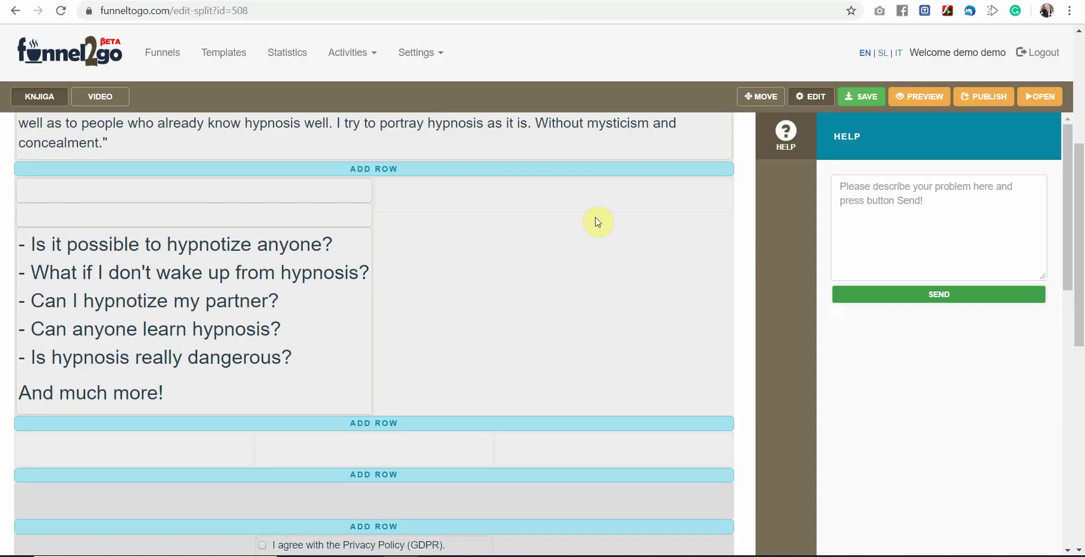
{"action": "left_click", "coordinate": [165, 55]}
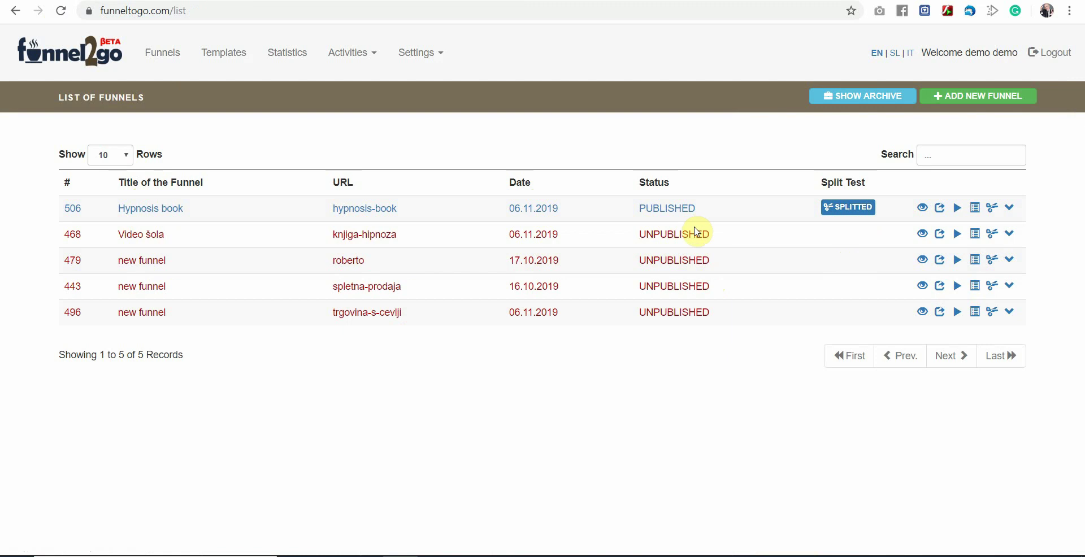
{"action": "left_click", "coordinate": [360, 210]}
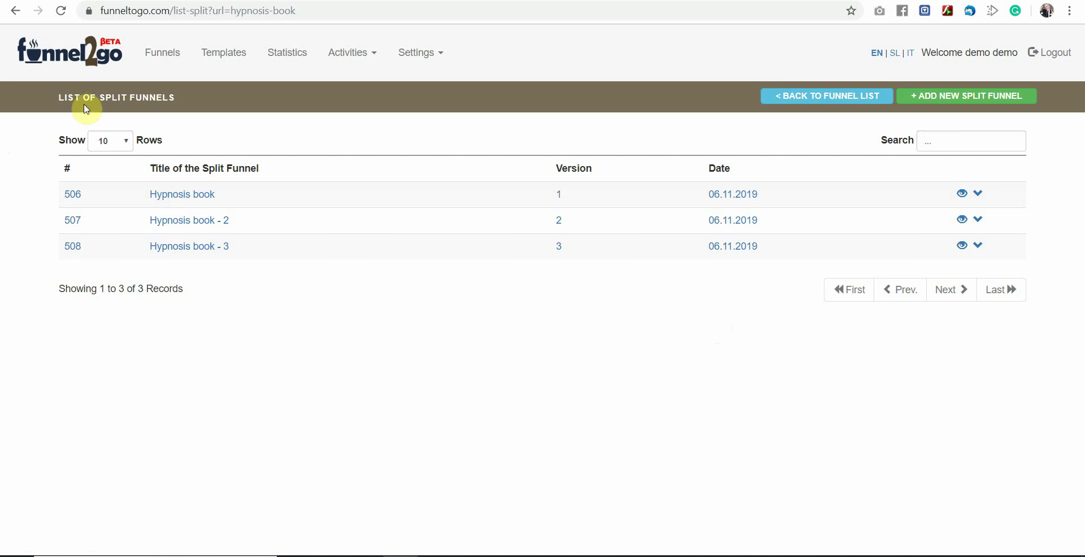
Open the funnel2go home page and examine its offer section with the free demo and the yearly funnel packages.
{"action": "left_click", "coordinate": [62, 56]}
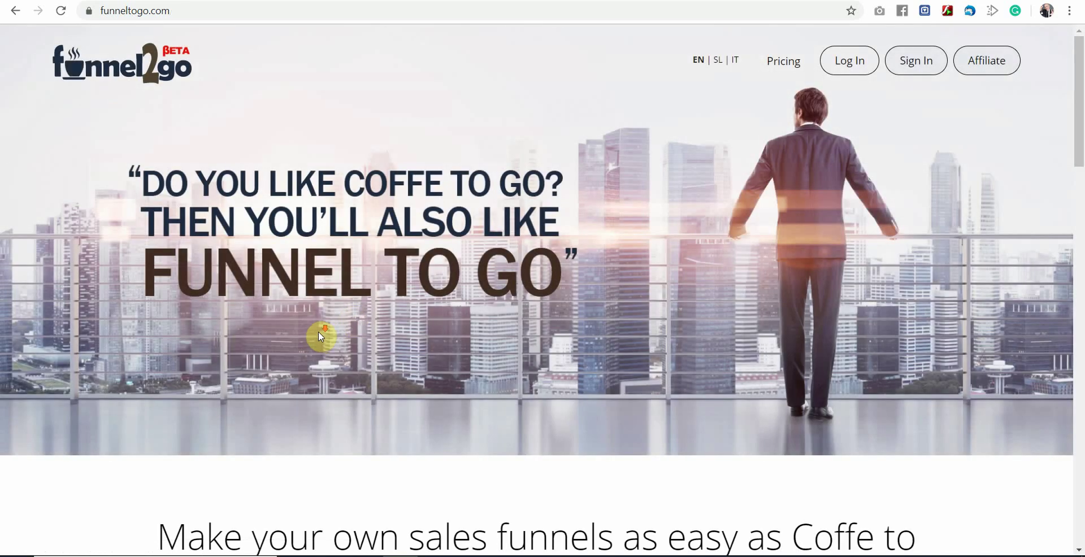
{"action": "scroll", "coordinate": [319, 337], "scroll_direction": "down", "scroll_amount": 15}
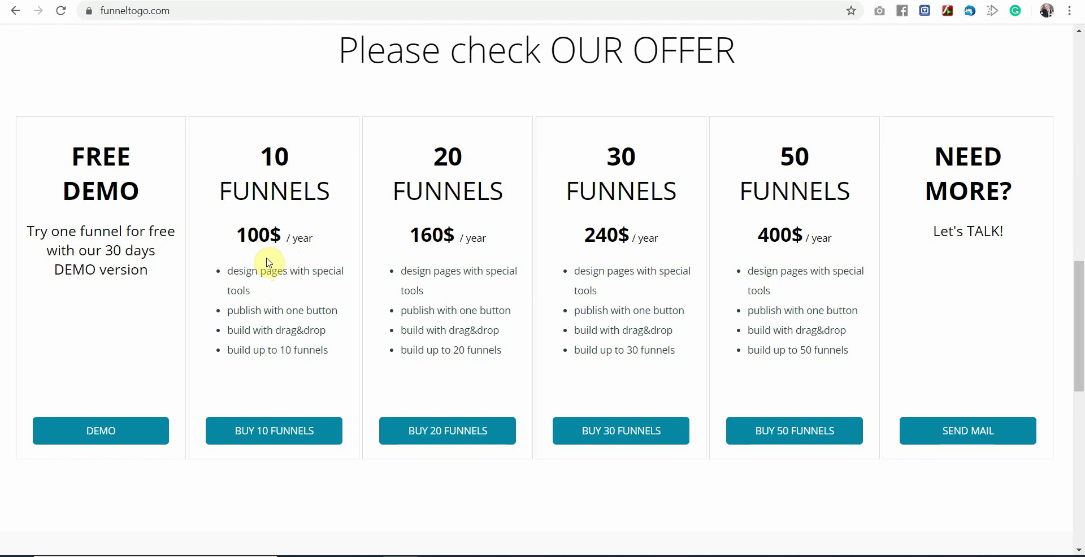
{"action": "scroll", "coordinate": [267, 264], "scroll_direction": "up", "scroll_amount": 1}
{"action": "scroll", "coordinate": [264, 262], "scroll_direction": "down", "scroll_amount": 1}
{"action": "scroll", "coordinate": [268, 266], "scroll_direction": "up", "scroll_amount": 4}
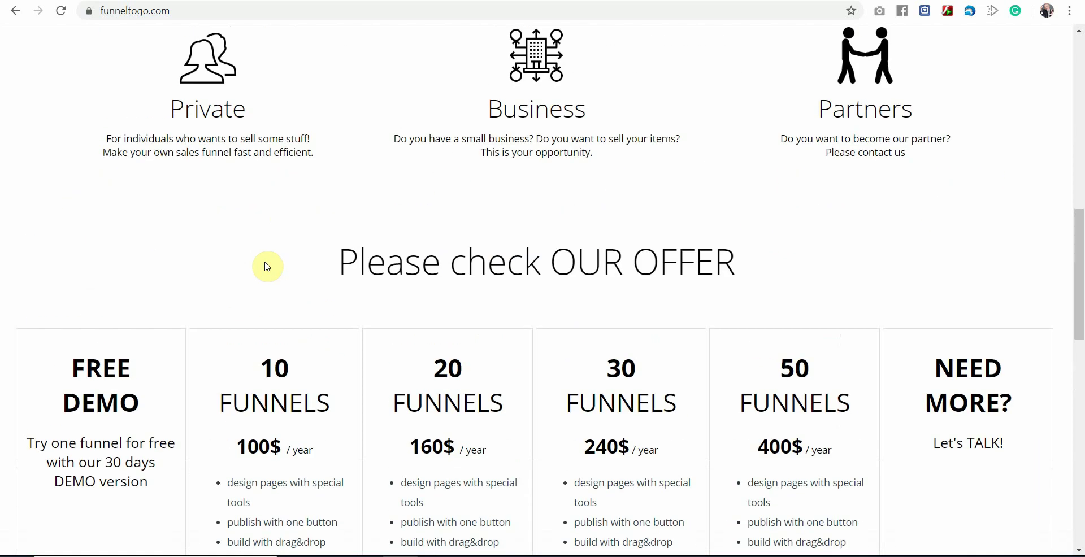
{"action": "scroll", "coordinate": [268, 266], "scroll_direction": "down", "scroll_amount": 5}
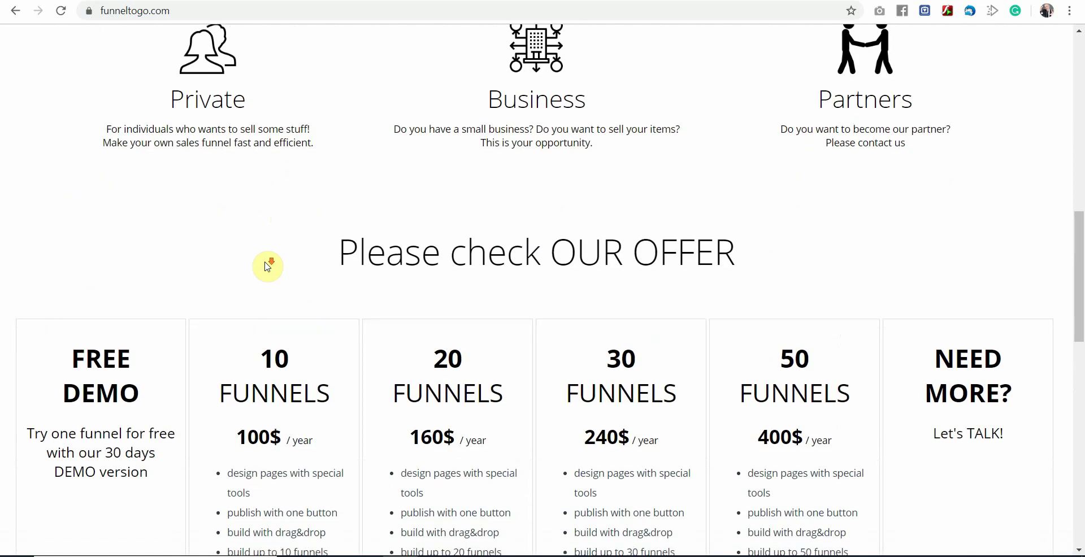
{"action": "scroll", "coordinate": [271, 261], "scroll_direction": "up", "scroll_amount": 3}
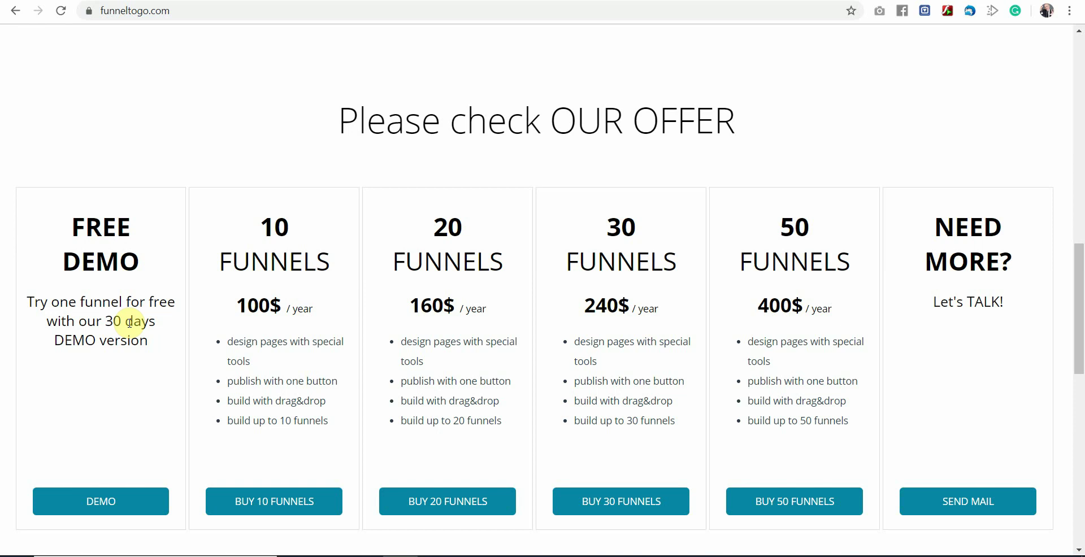
{"action": "scroll", "coordinate": [130, 322], "scroll_direction": "up", "scroll_amount": 10}
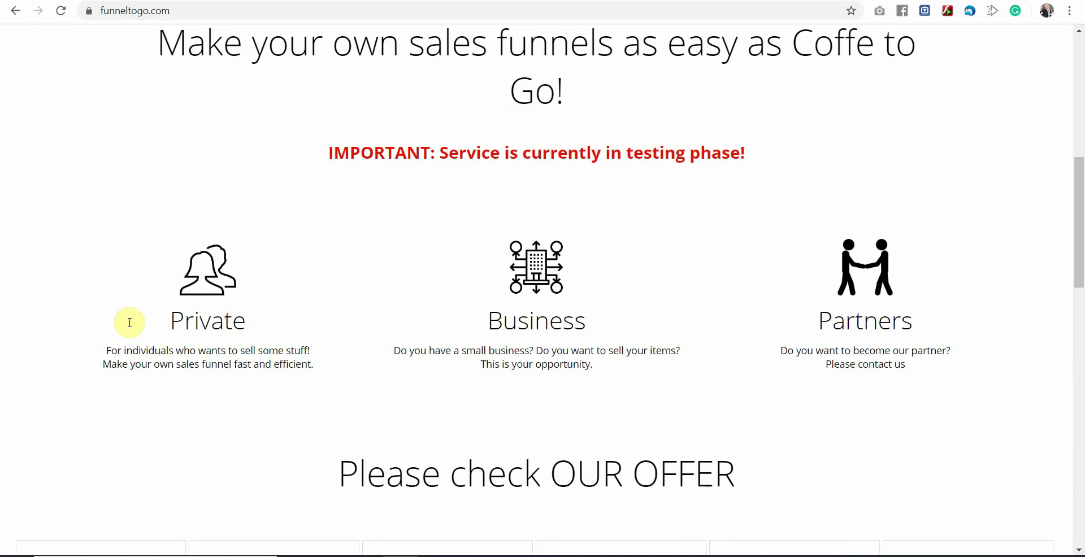
{"action": "scroll", "coordinate": [130, 326], "scroll_direction": "up", "scroll_amount": 4}
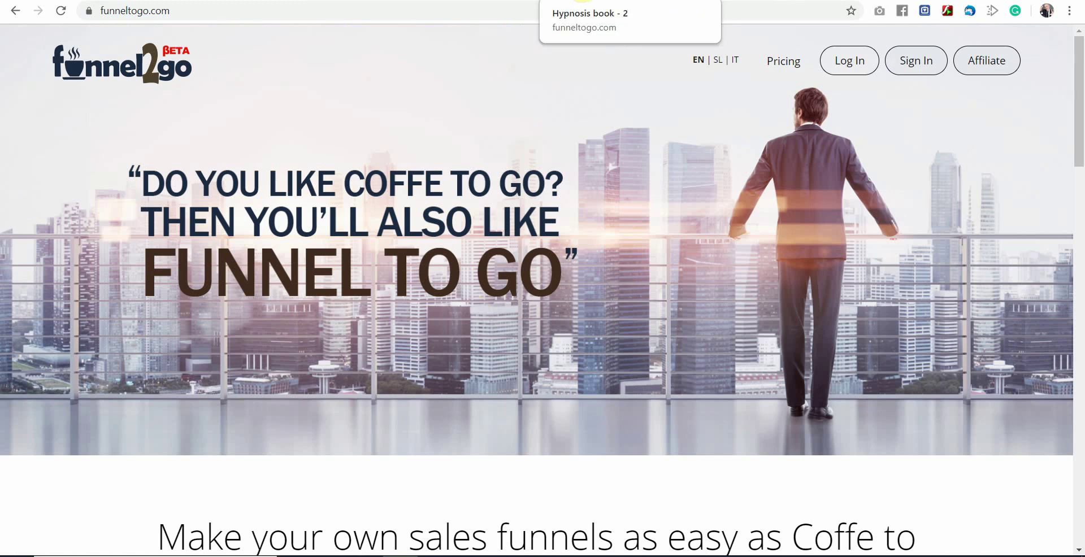
Go back to the live Hypnosis book page and reload it twice to check again how the split versions rotate.
{"action": "left_click", "coordinate": [678, 0]}
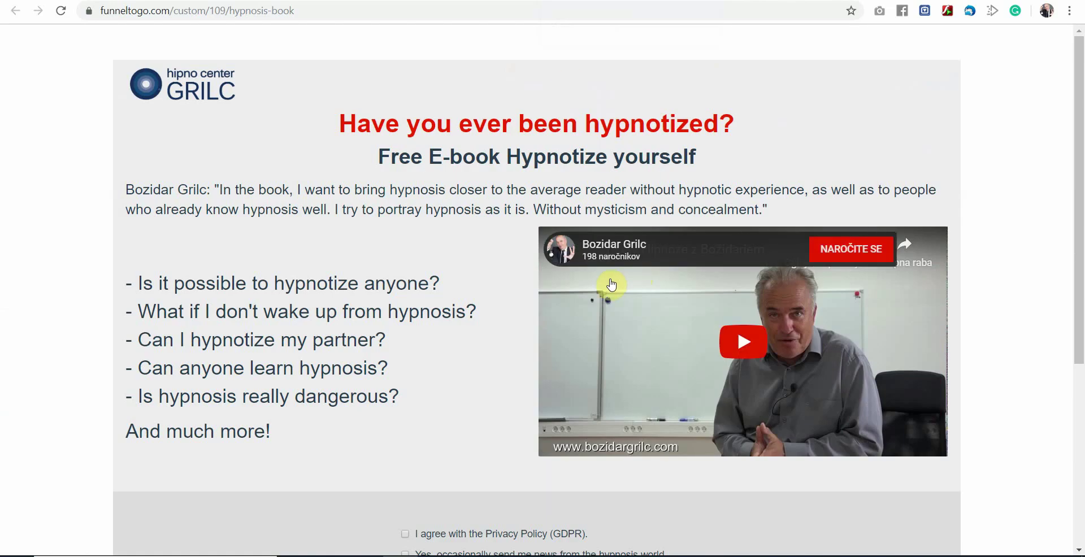
{"action": "left_click", "coordinate": [61, 11]}
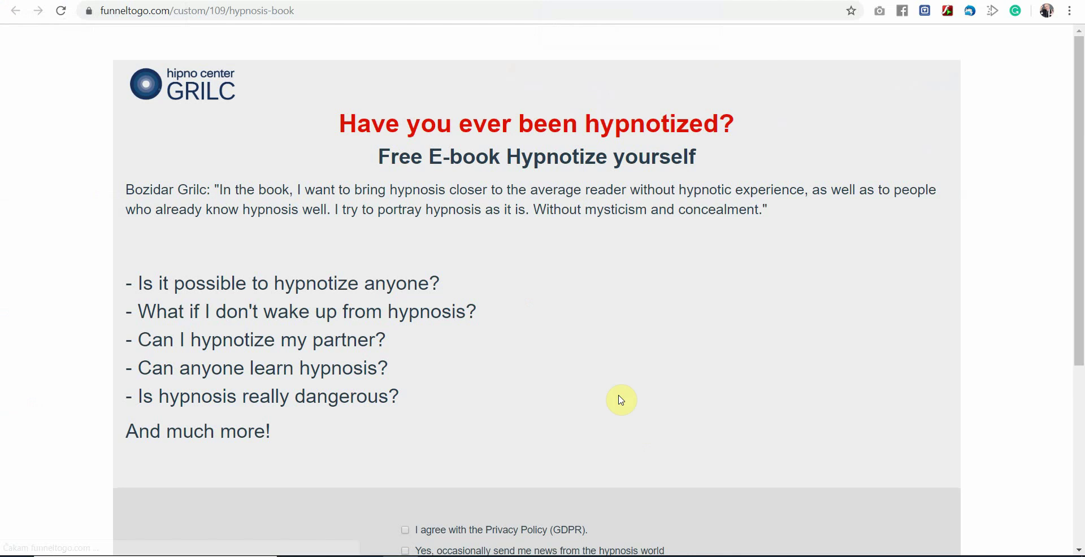
{"action": "left_click", "coordinate": [67, 11]}
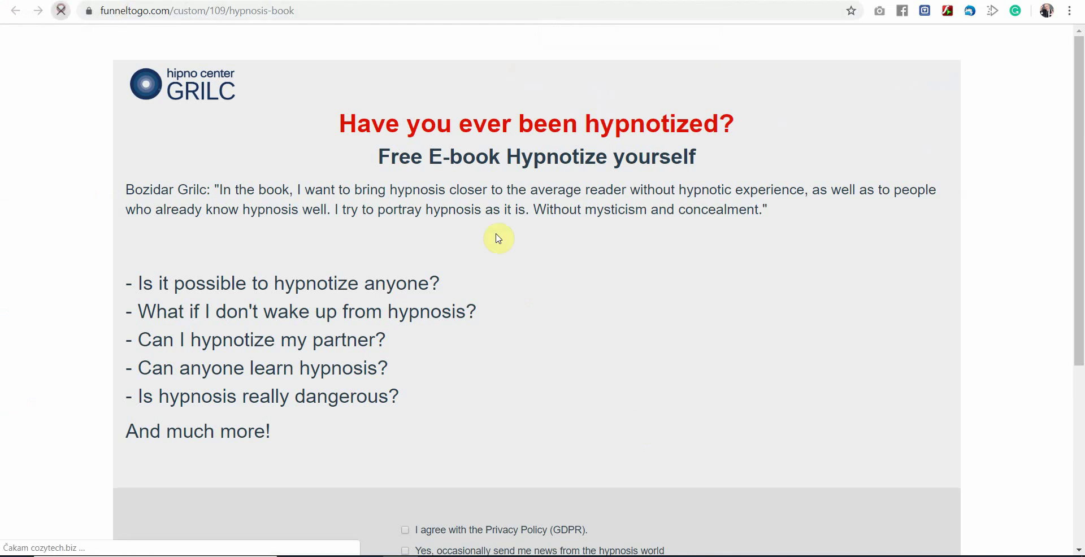
{"action": "scroll", "coordinate": [920, 347], "scroll_direction": "down", "scroll_amount": 2}
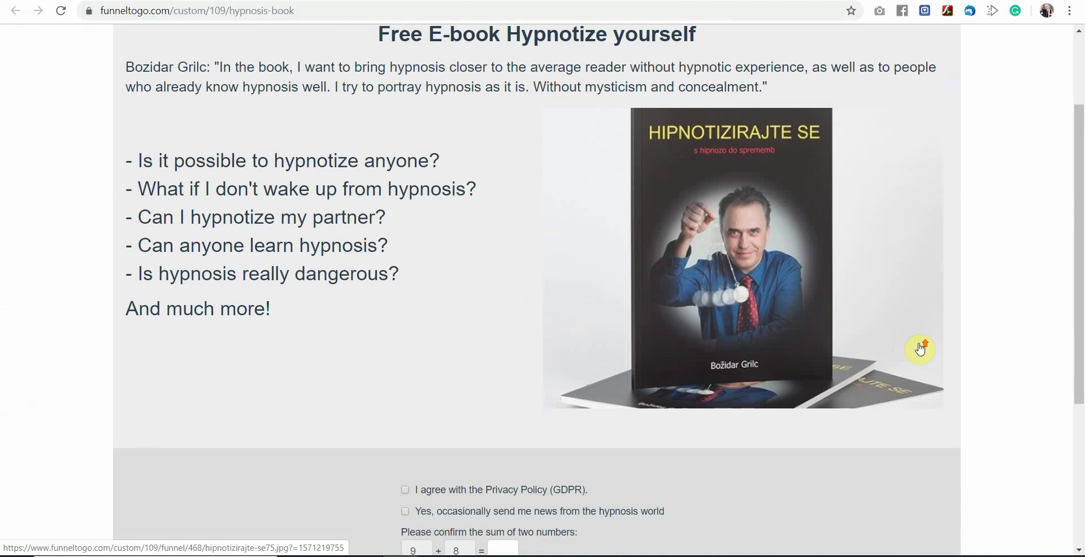
{"action": "scroll", "coordinate": [921, 347], "scroll_direction": "up", "scroll_amount": 1}
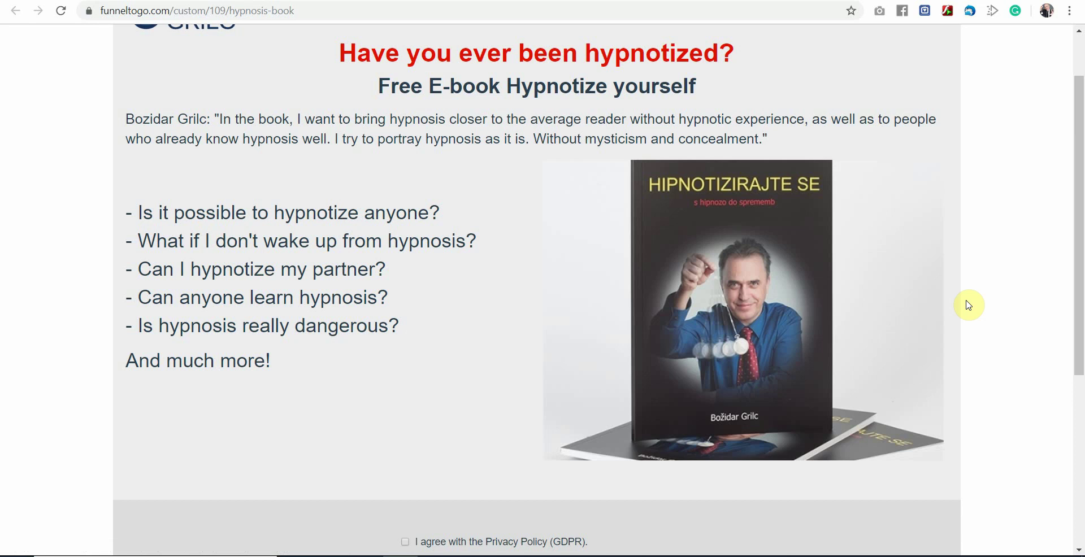
{"action": "scroll", "coordinate": [966, 301], "scroll_direction": "up", "scroll_amount": 2}
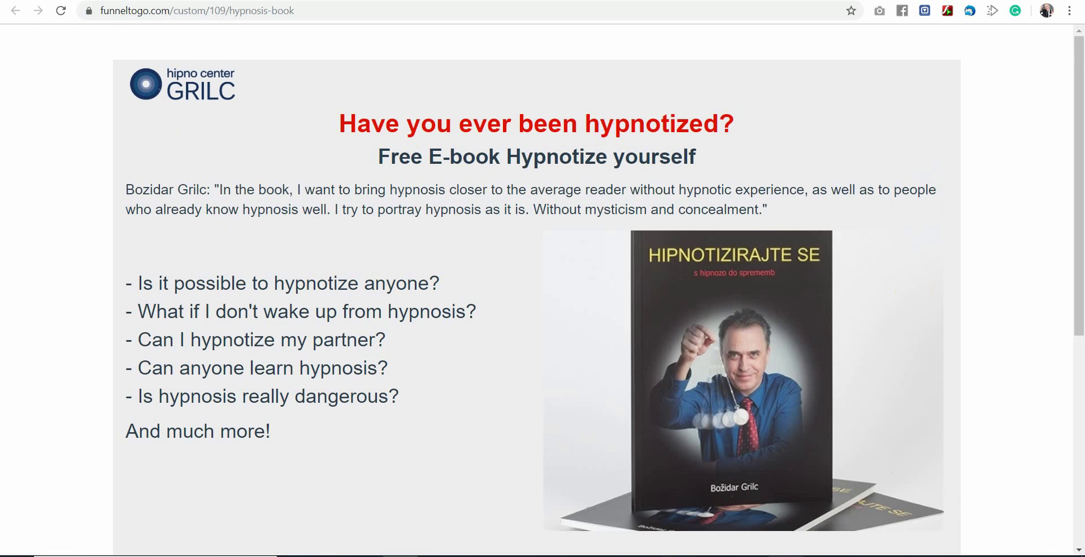
{"action": "mouse_move", "coordinate": [785, 556]}
{"action": "mouse_move", "coordinate": [576, 556]}
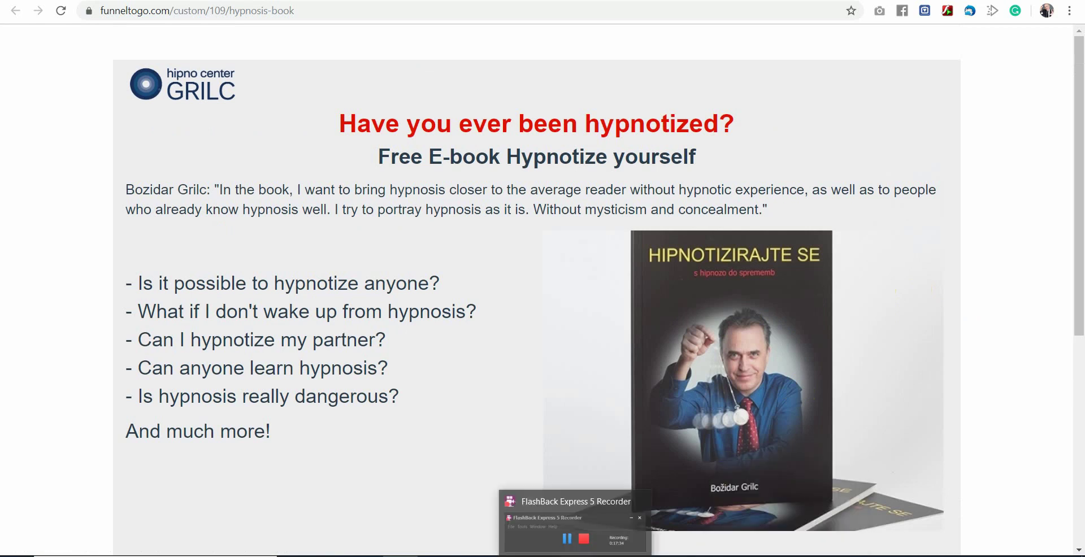